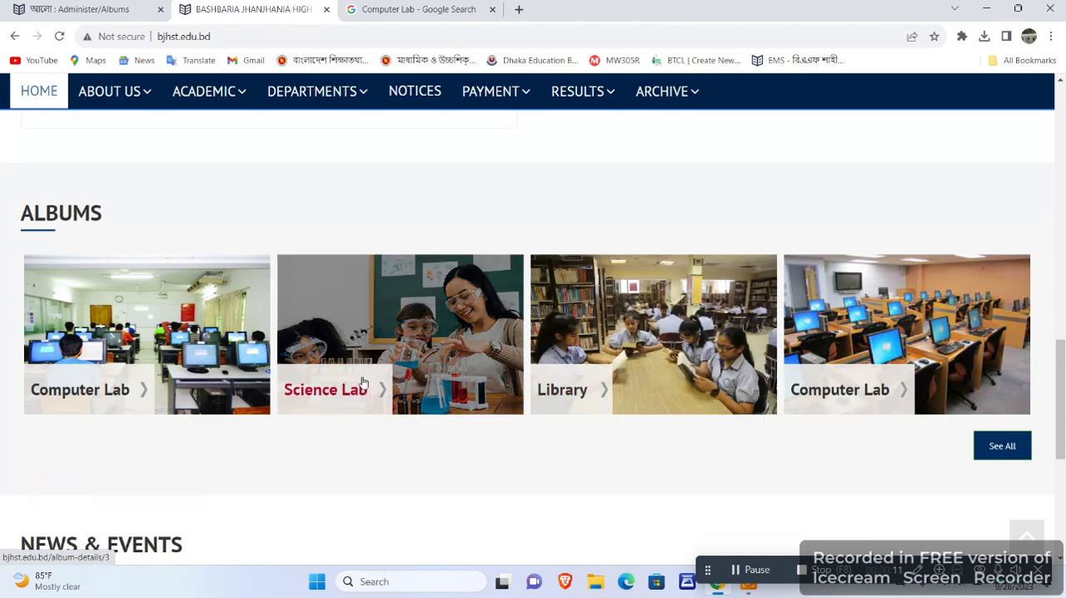
# Review the Notice, Albums, News & Events and Recent Video sections on the school home page alongside the admin site's Web Manager options.
pyautogui.scroll(1, 747, 397)
pyautogui.scroll(3, 747, 398)
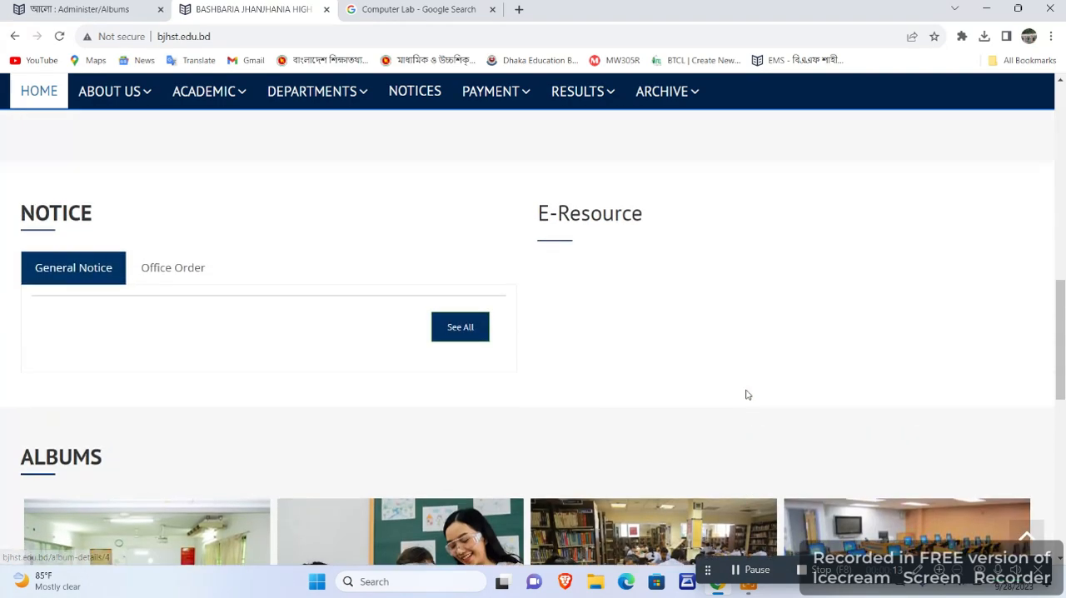
pyautogui.scroll(-5, 745, 393)
pyautogui.scroll(4, 745, 395)
pyautogui.scroll(10, 750, 398)
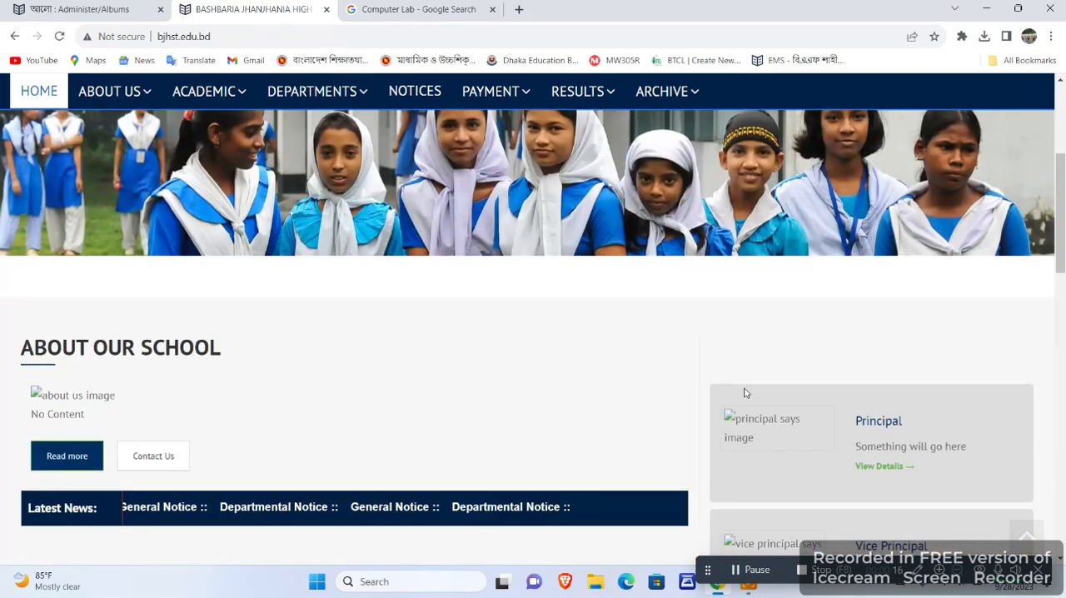
pyautogui.scroll(-10, 728, 382)
pyautogui.scroll(-5, 730, 391)
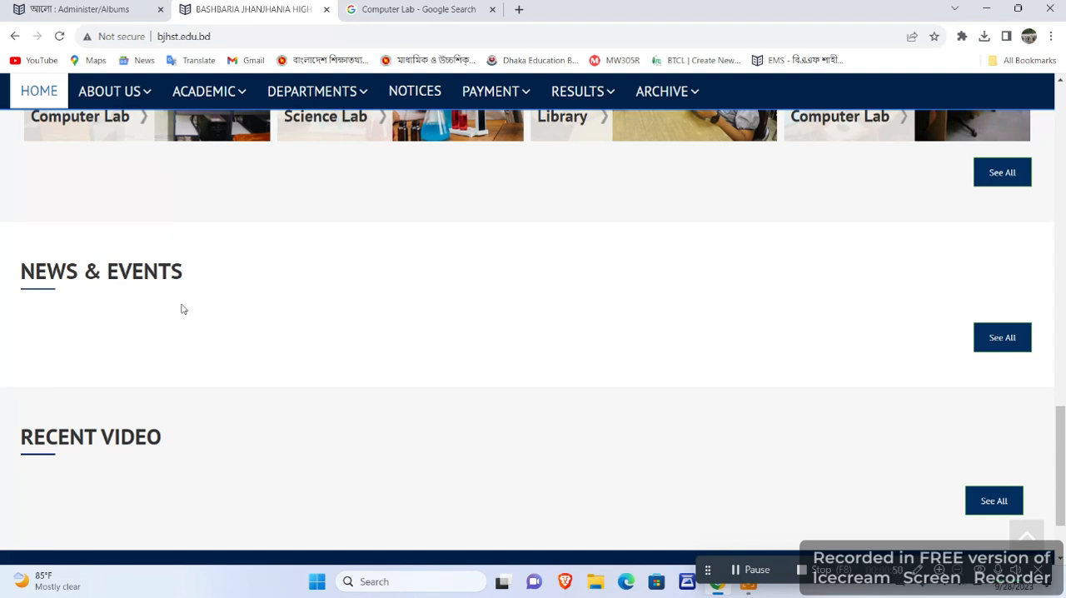
pyautogui.click(100, 12)
pyautogui.scroll(-3, 57, 297)
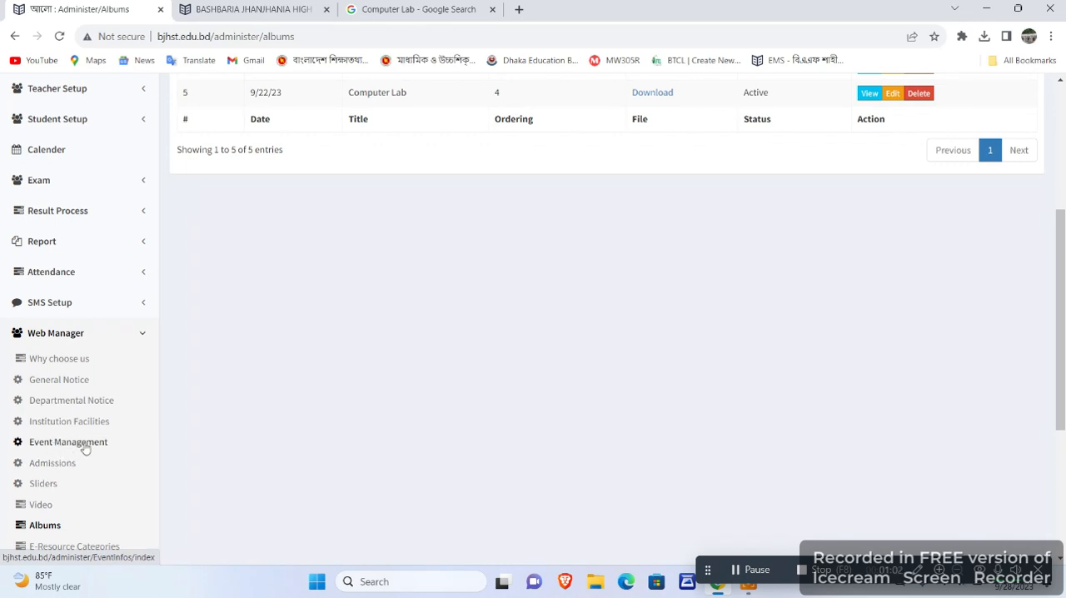
pyautogui.click(262, 10)
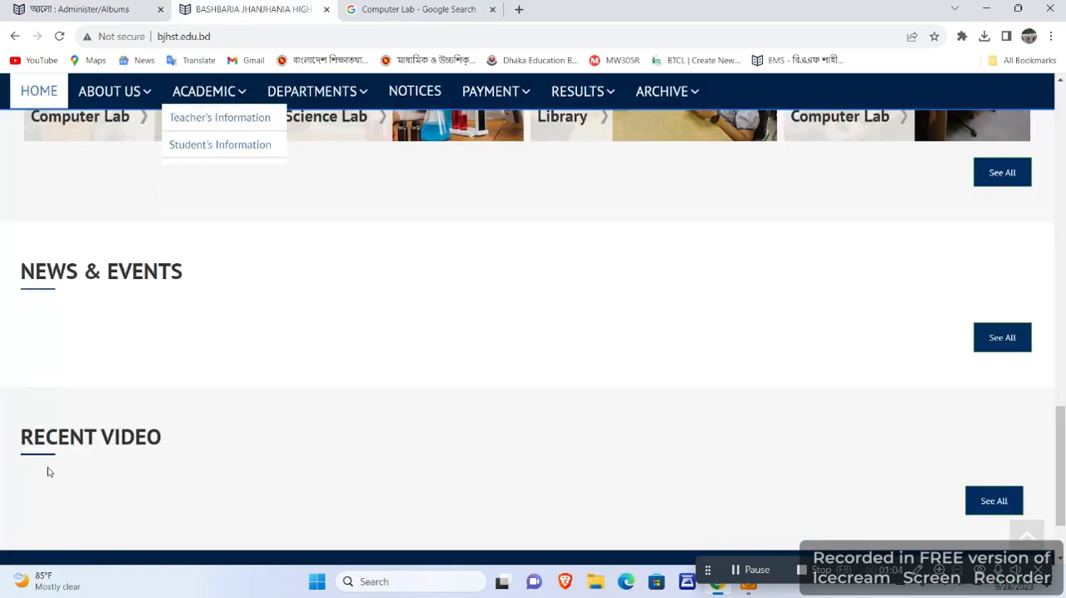
# Close the Computer Lab search page and open a new event form under Event Management on the admin site.
pyautogui.click(492, 9)
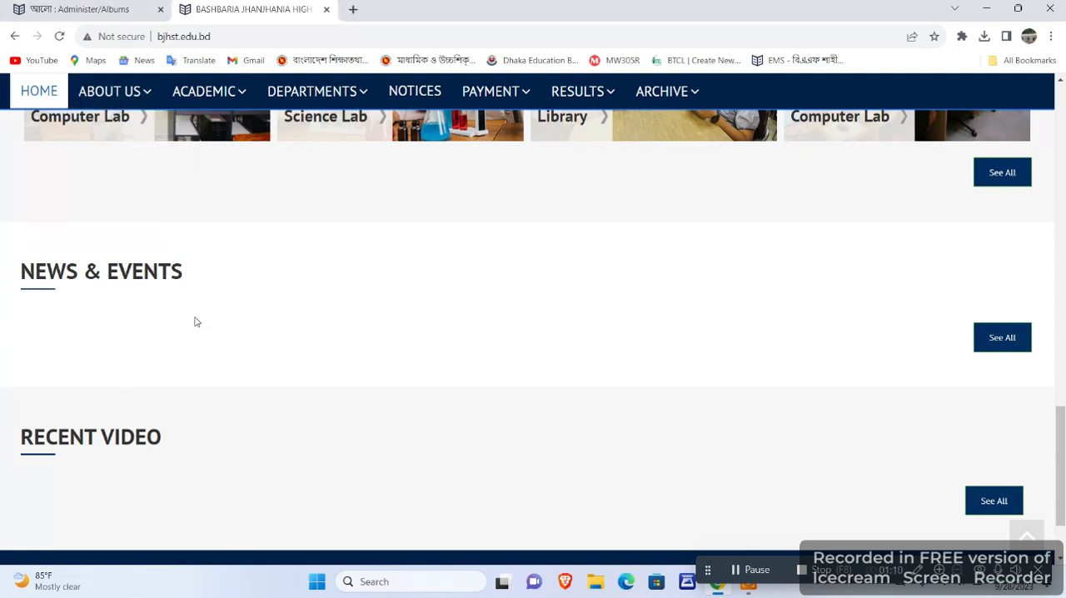
pyautogui.click(109, 9)
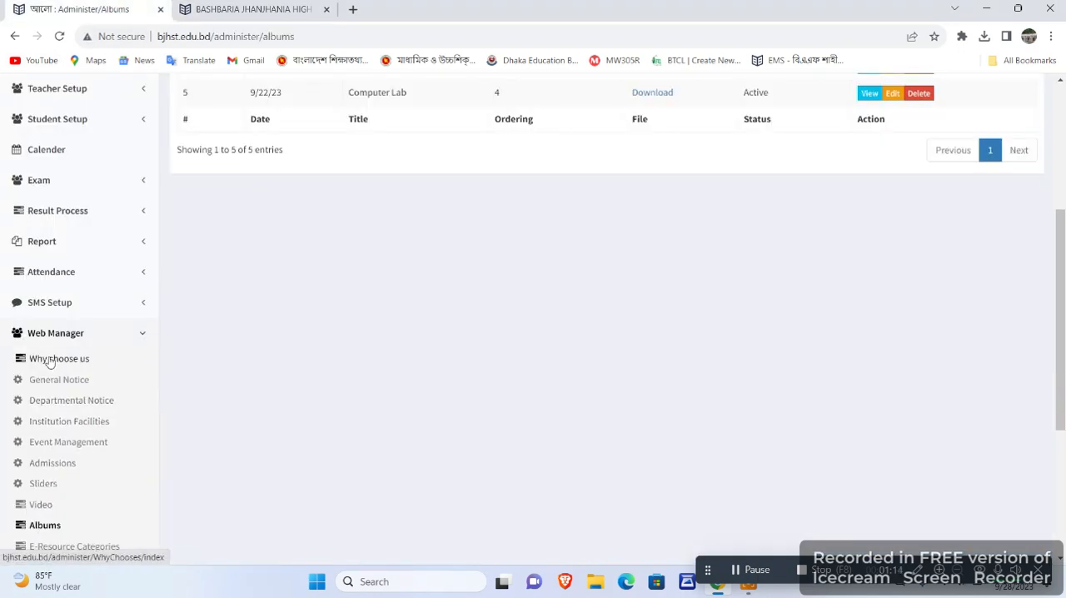
pyautogui.scroll(-3, 75, 362)
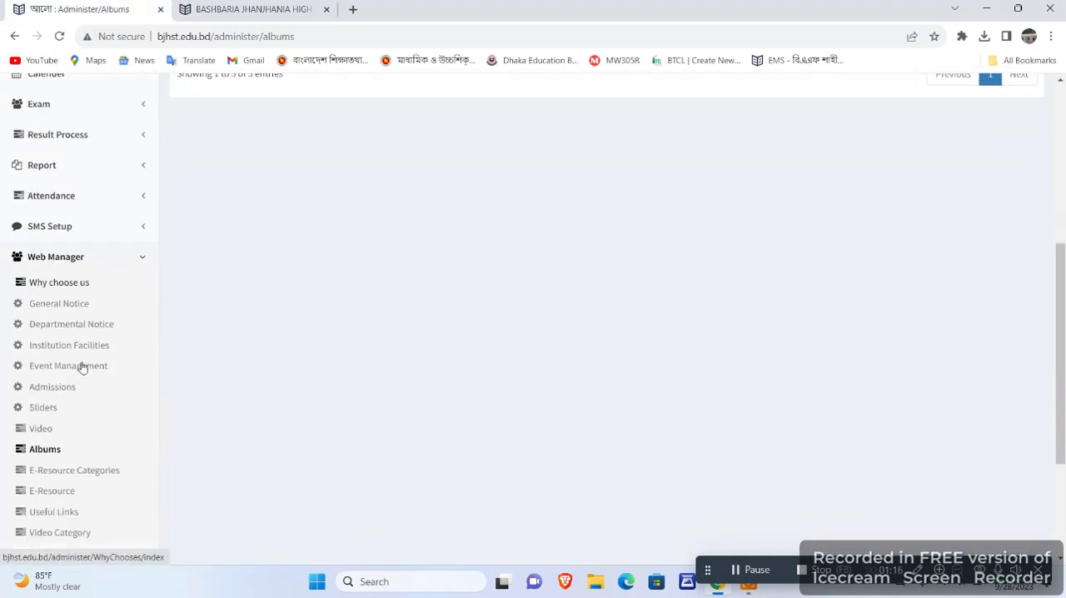
pyautogui.scroll(1, 94, 414)
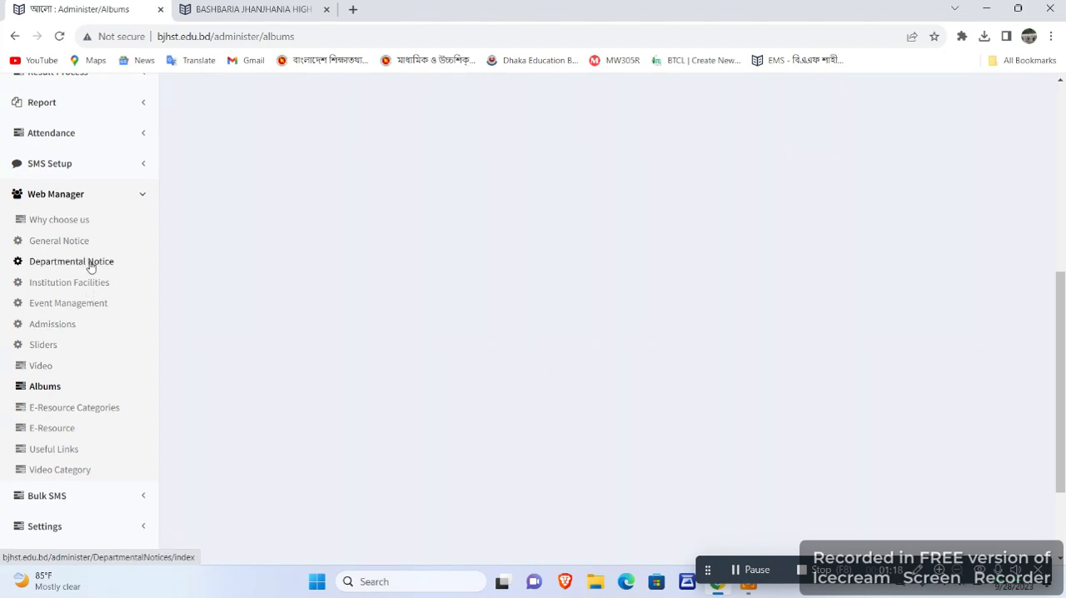
pyautogui.click(81, 303)
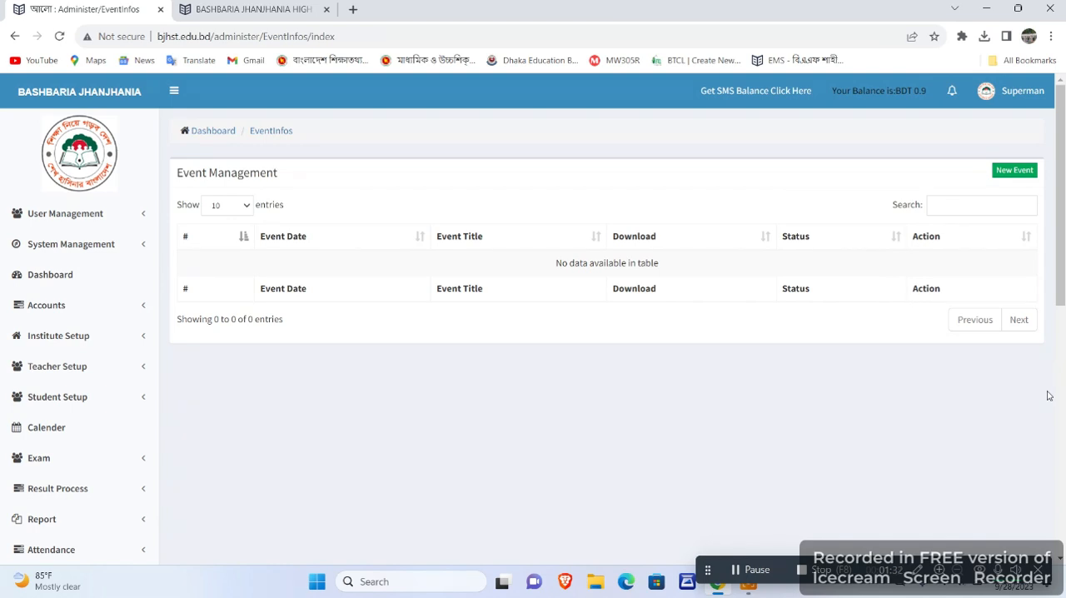
pyautogui.click(1016, 171)
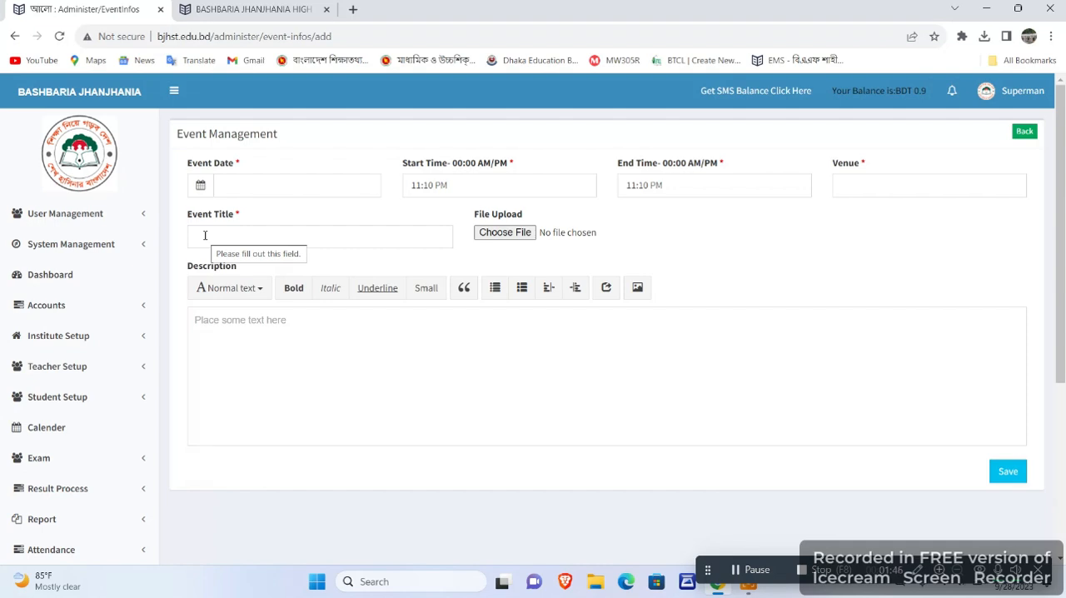
# Set the event date to 12/16/2023.
pyautogui.click(264, 176)
pyautogui.click(200, 186)
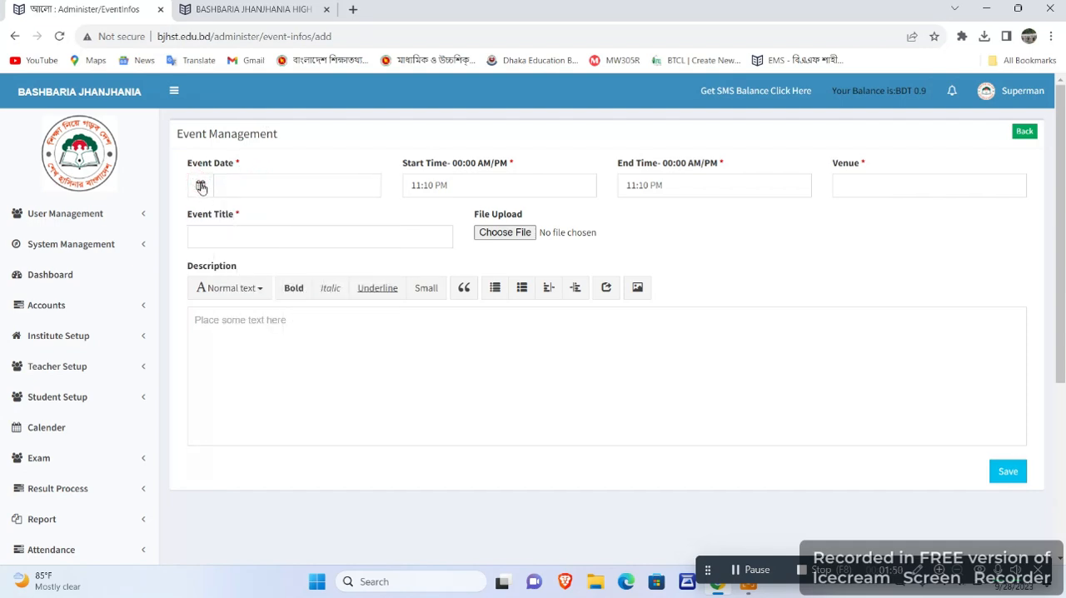
pyautogui.click(291, 180)
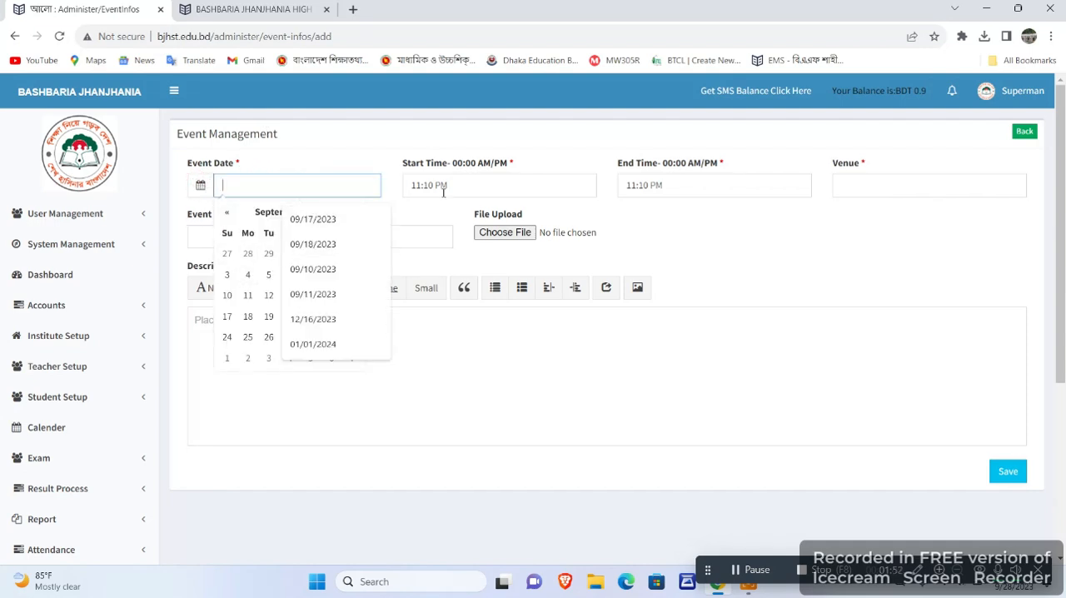
pyautogui.click(409, 212)
pyautogui.click(302, 187)
pyautogui.click(329, 218)
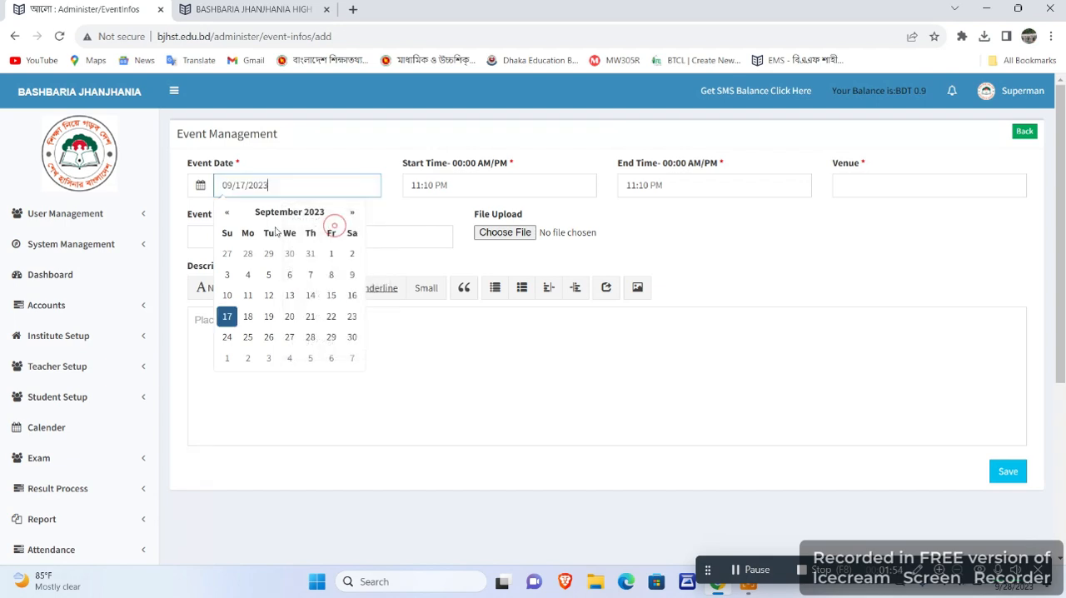
pyautogui.click(319, 214)
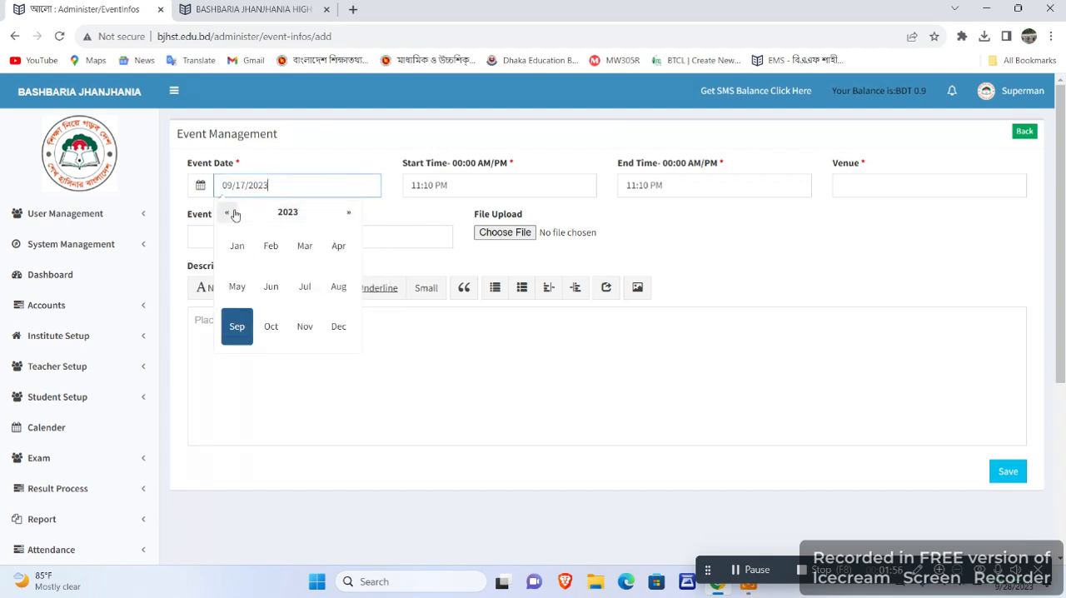
pyautogui.click(336, 329)
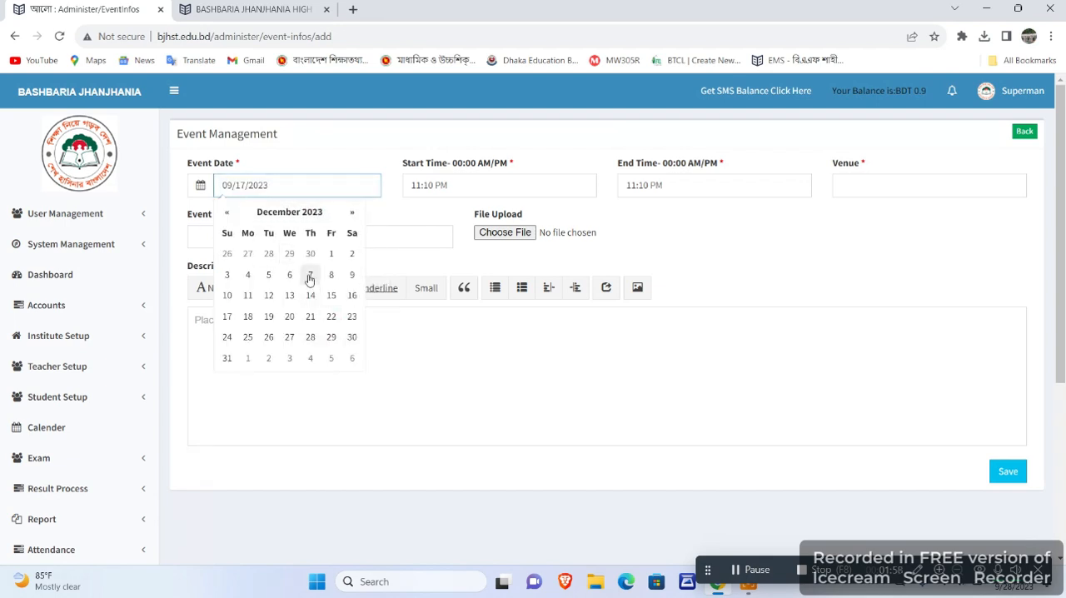
pyautogui.click(354, 297)
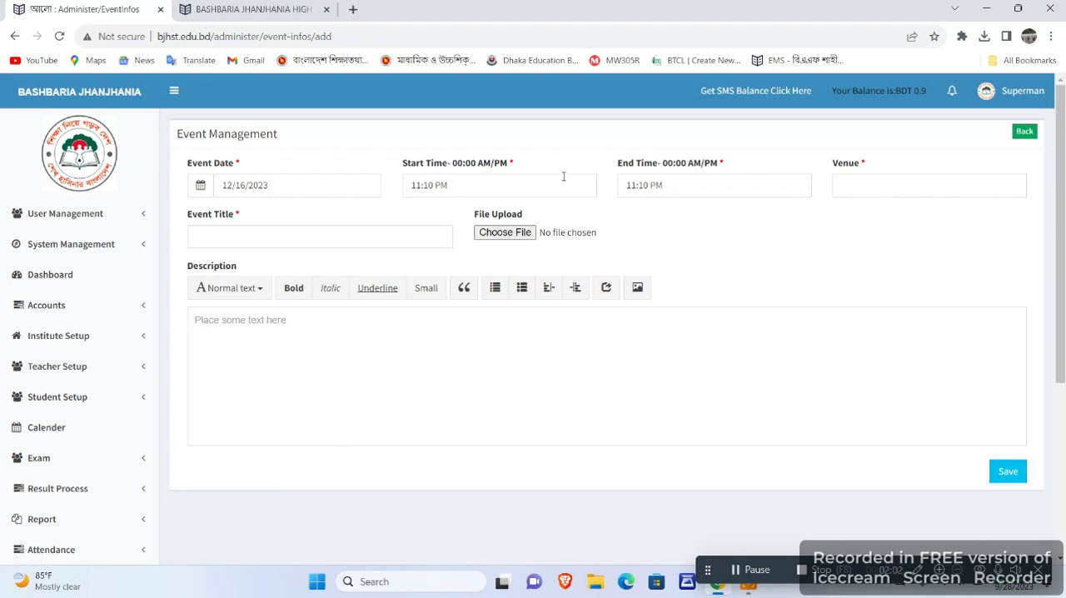
# Set the event's start time to 10:10 AM.
pyautogui.click(419, 186)
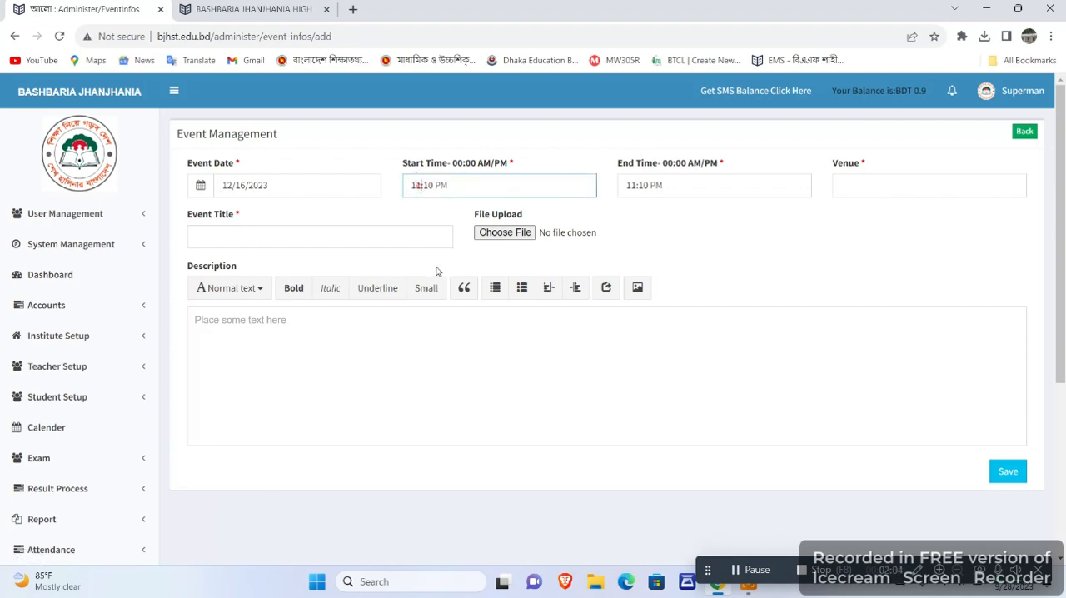
pyautogui.press('BackSpace')
pyautogui.write('0')
pyautogui.click(447, 184)
pyautogui.press('BackSpace')
pyautogui.press('BackSpace')
pyautogui.press('BackSpace')
pyautogui.write('AM')
# Set the event's end time to 04:00 PM.
pyautogui.click(633, 185)
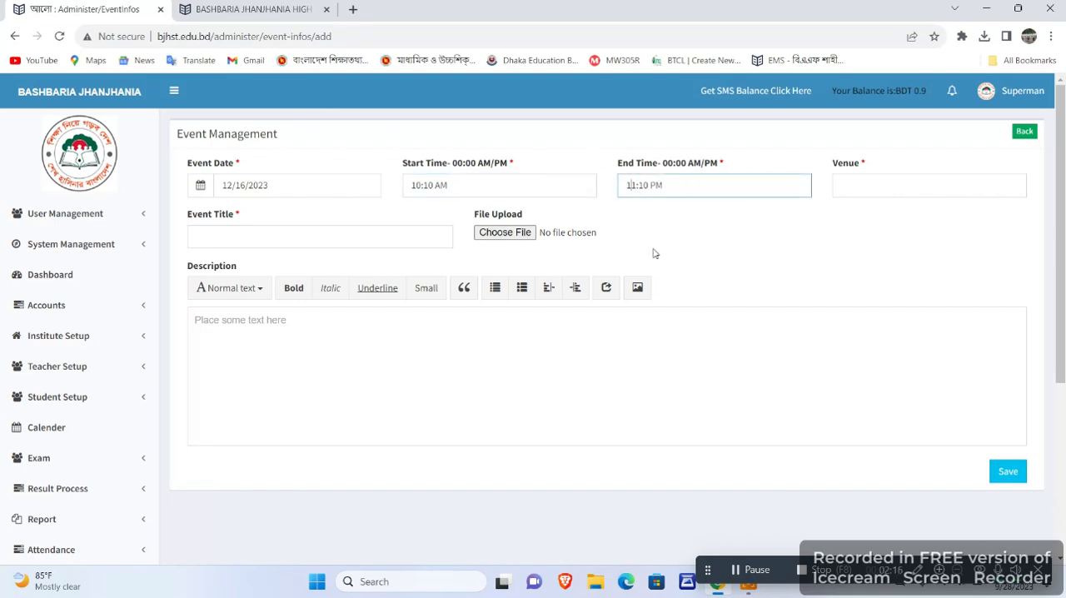
pyautogui.press('Right')
pyautogui.press('BackSpace')
pyautogui.press('BackSpace')
pyautogui.write('04')
pyautogui.click(638, 186)
pyautogui.press('BackSpace')
pyautogui.write('0')
# Enter "school Building" as the event venue.
pyautogui.click(885, 183)
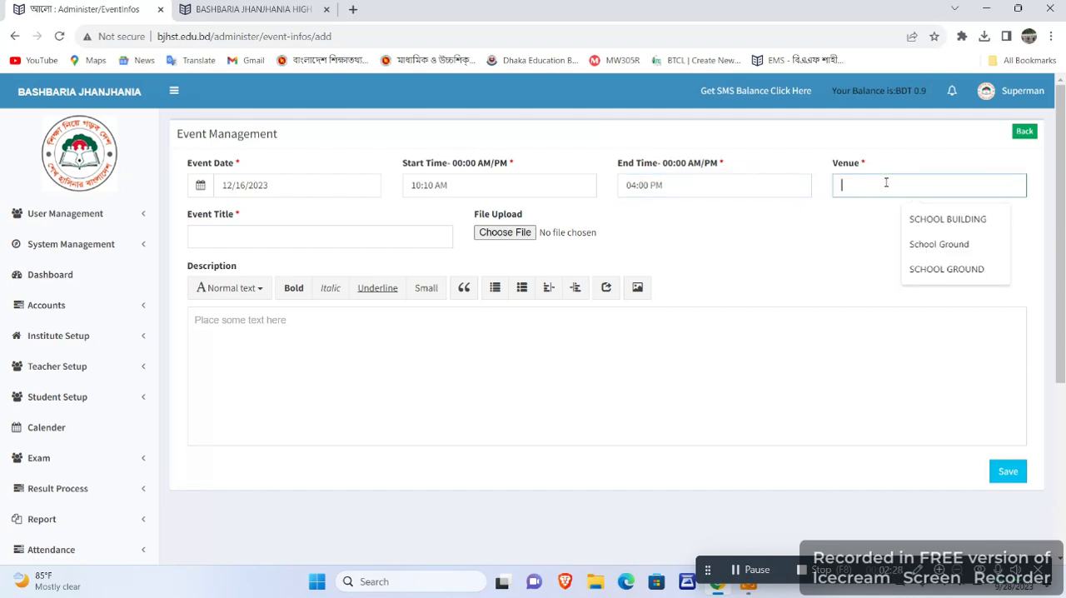
pyautogui.write('school Bu')
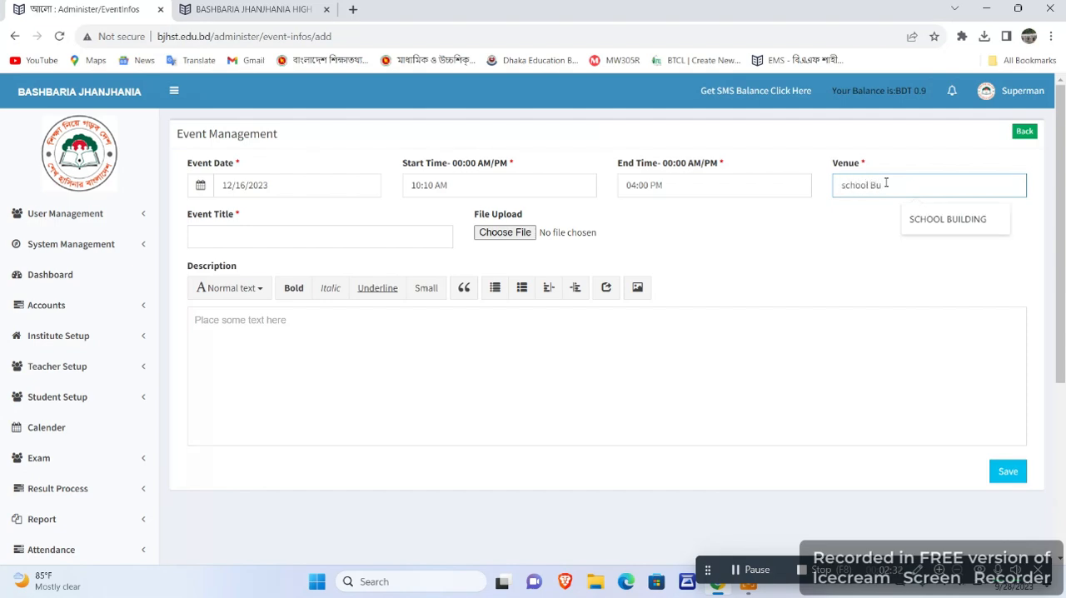
pyautogui.write('ilding')
pyautogui.click(830, 246)
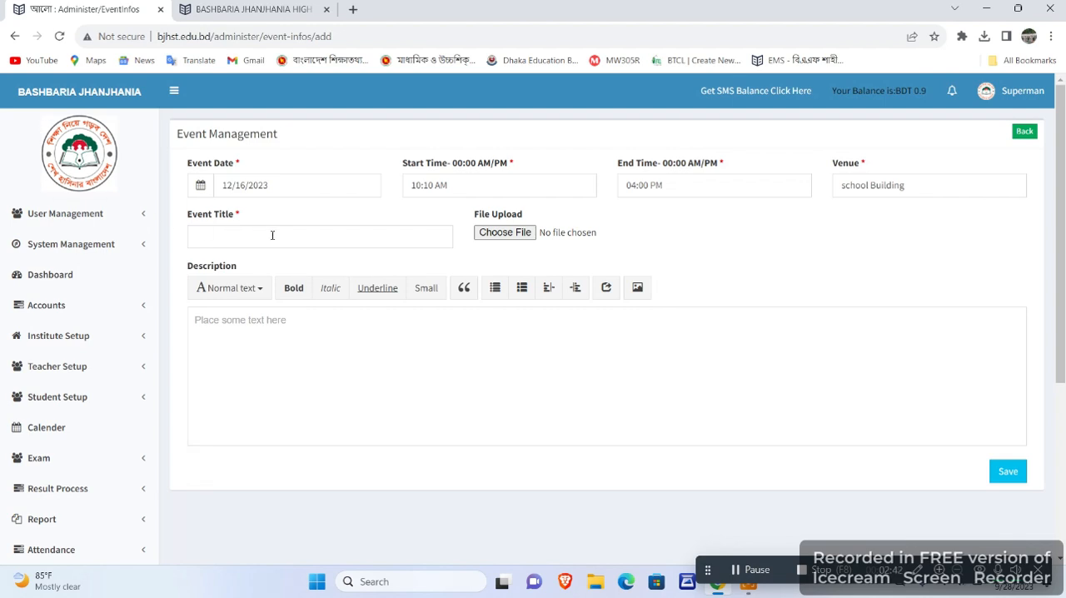
# Enter "Victory Day" as the event title.
pyautogui.click(317, 239)
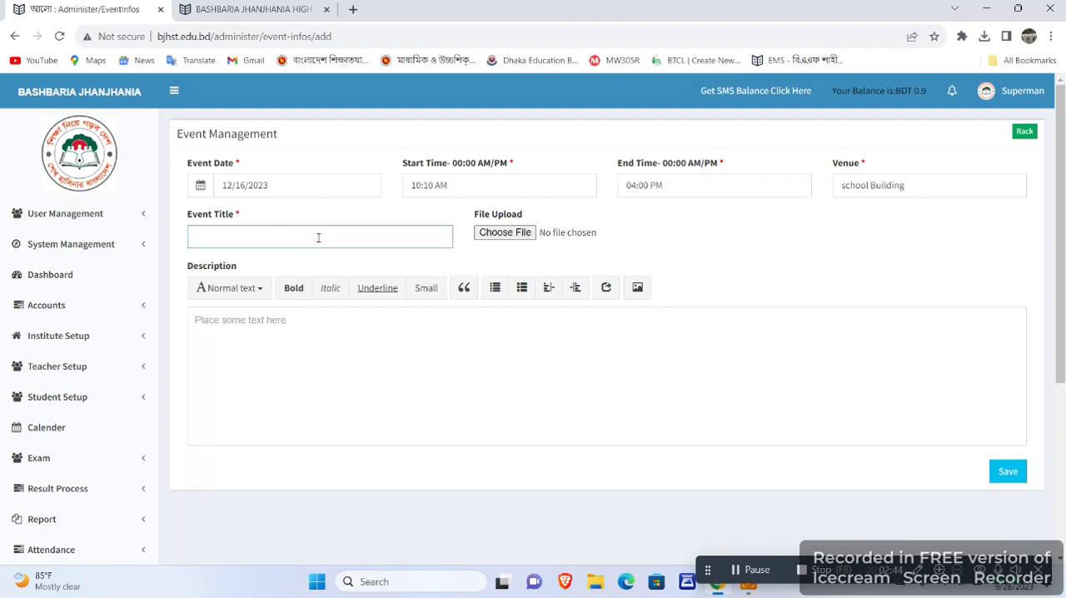
pyautogui.write('Victory Day')
# Start choosing a file to upload for the event and look through the images in the Desktop's Kushli Islamia folder.
pyautogui.click(506, 235)
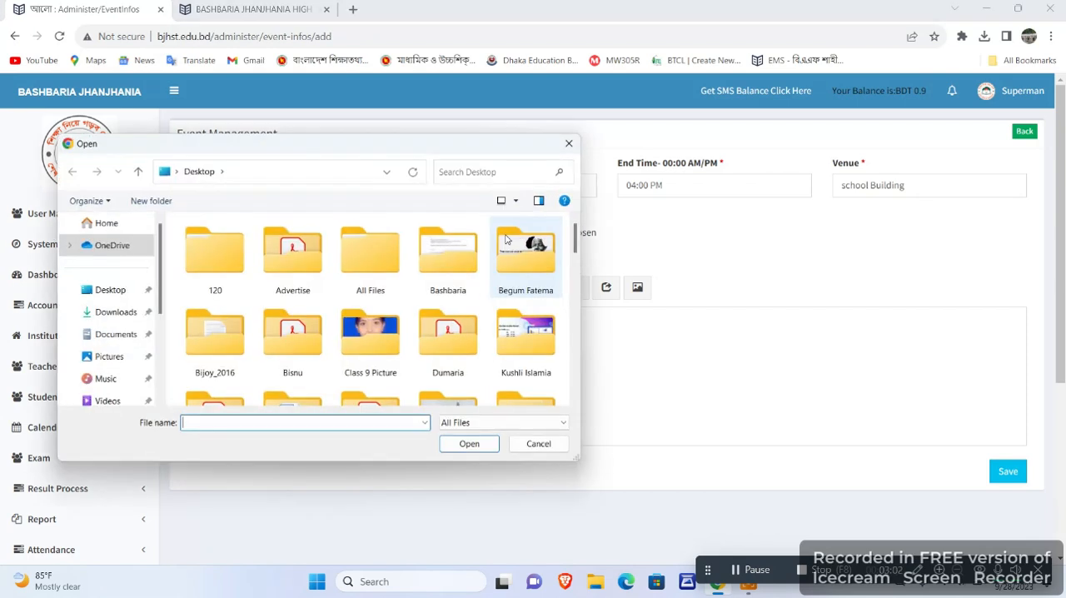
pyautogui.scroll(2, 401, 287)
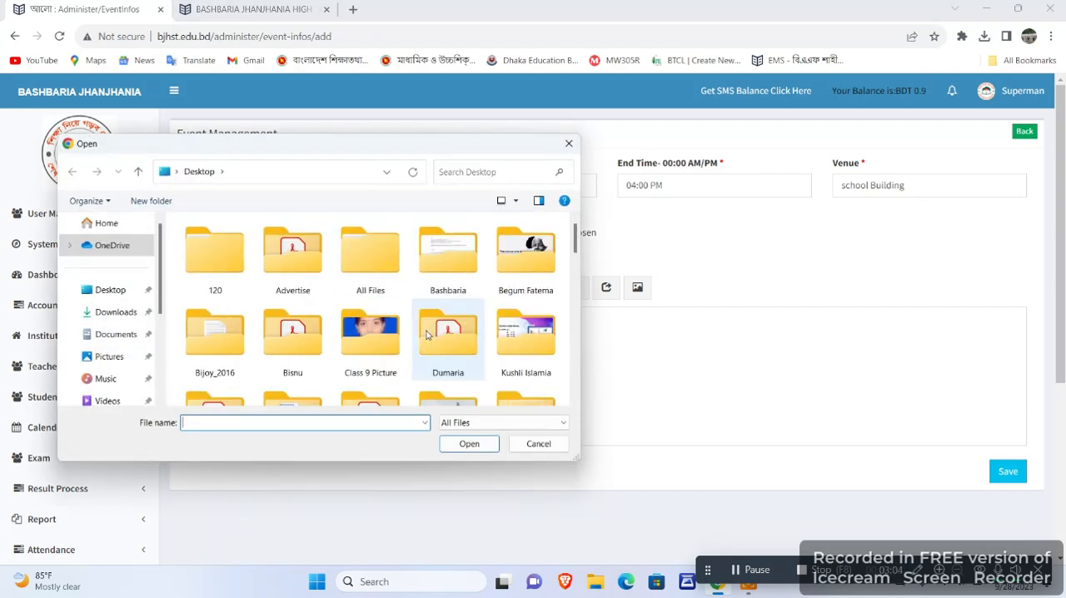
pyautogui.doubleClick(530, 332)
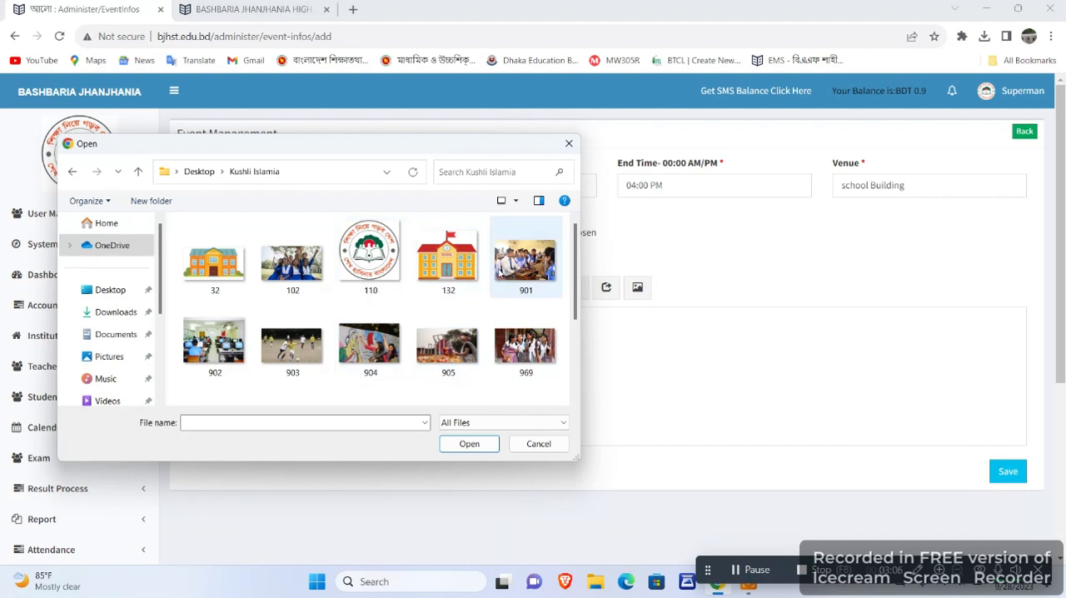
pyautogui.scroll(-3, 498, 273)
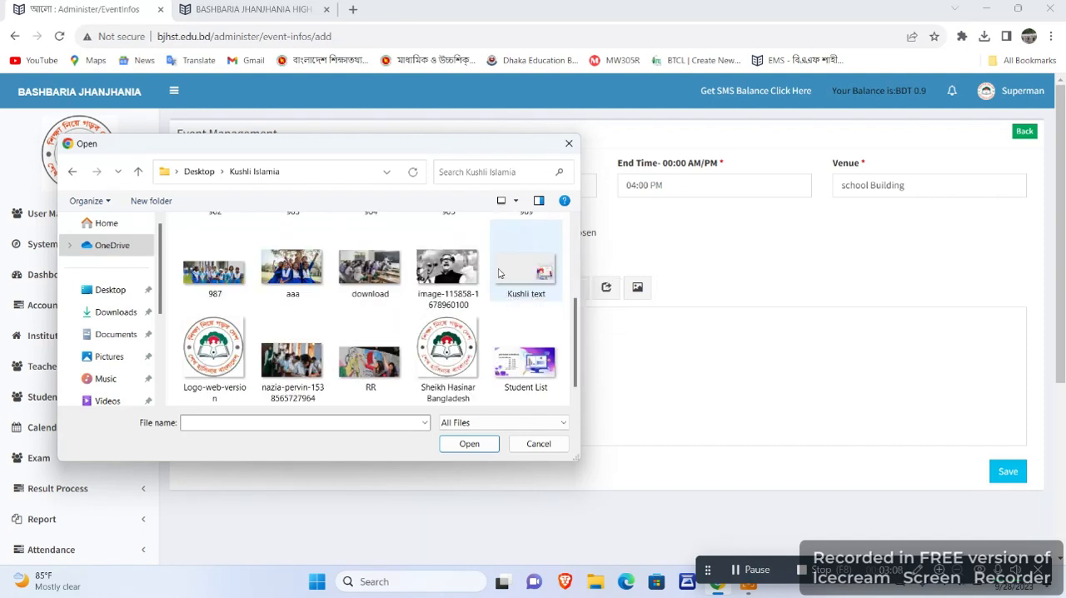
pyautogui.scroll(3, 292, 358)
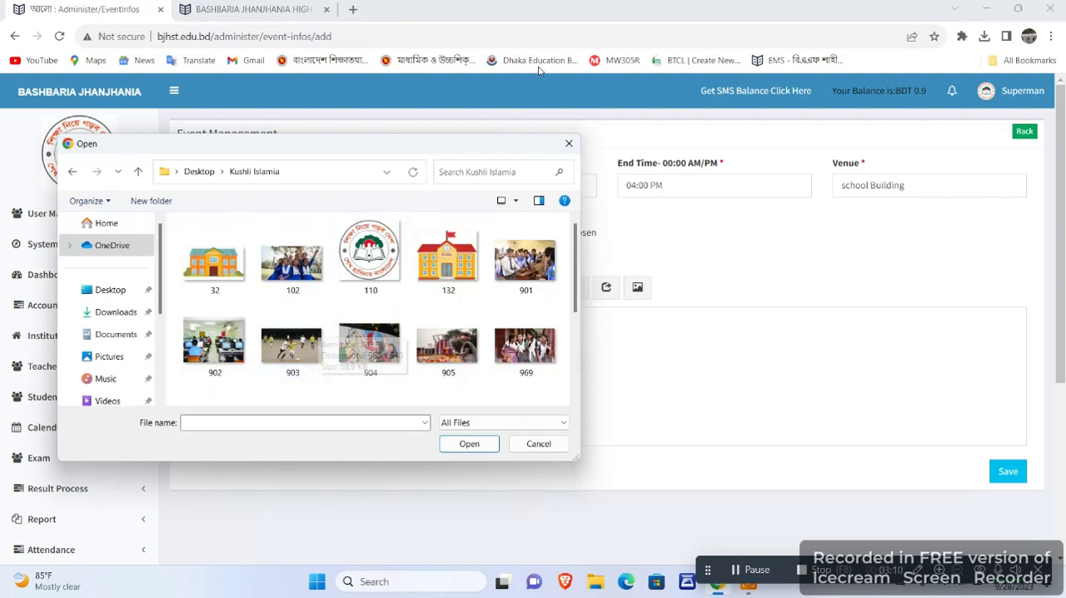
# Look through the folders and files on the Desktop for a suitable event image.
pyautogui.click(87, 292)
pyautogui.scroll(-2, 457, 320)
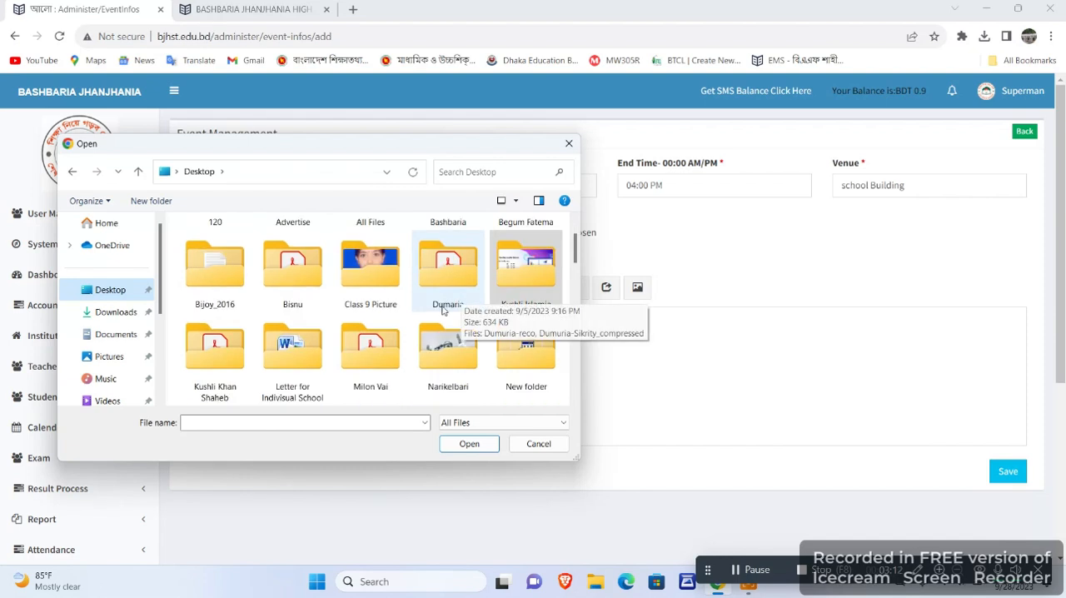
pyautogui.click(470, 360)
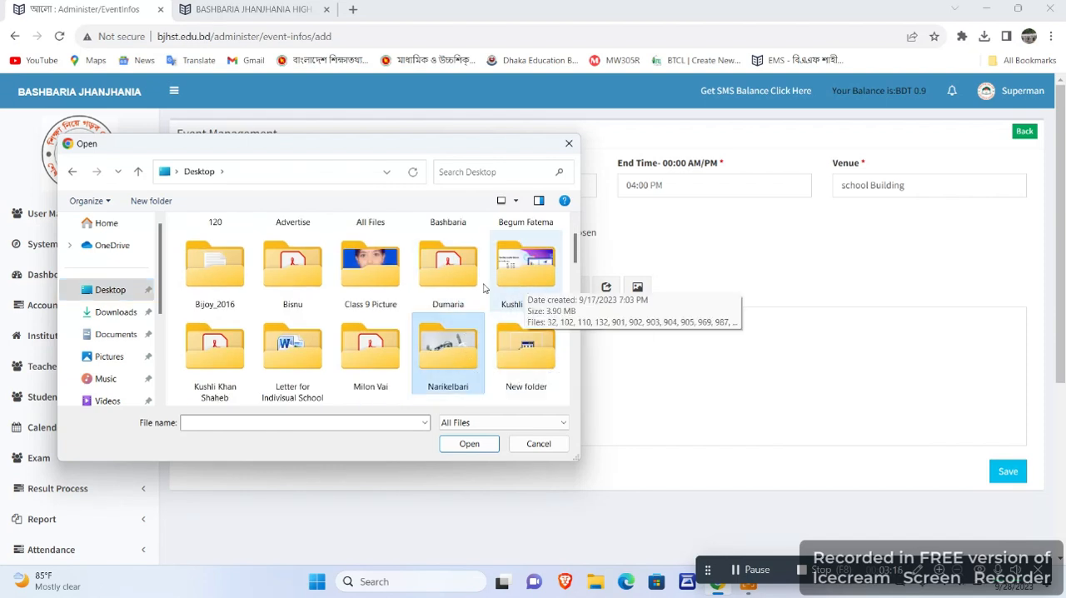
pyautogui.scroll(-1, 483, 288)
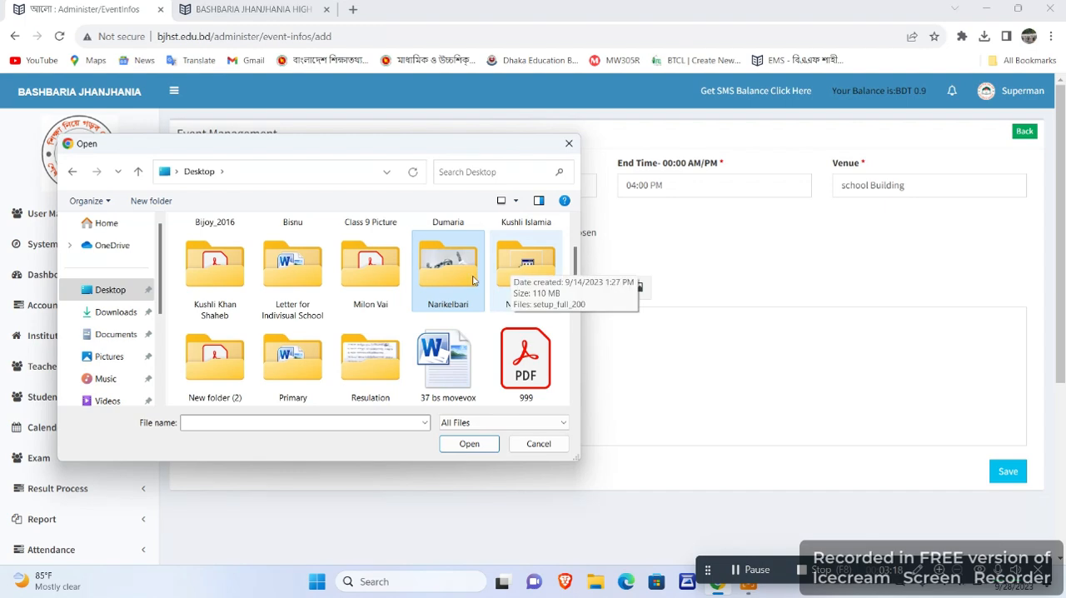
pyautogui.scroll(-1, 296, 307)
pyautogui.scroll(-2, 298, 317)
pyautogui.scroll(-3, 301, 311)
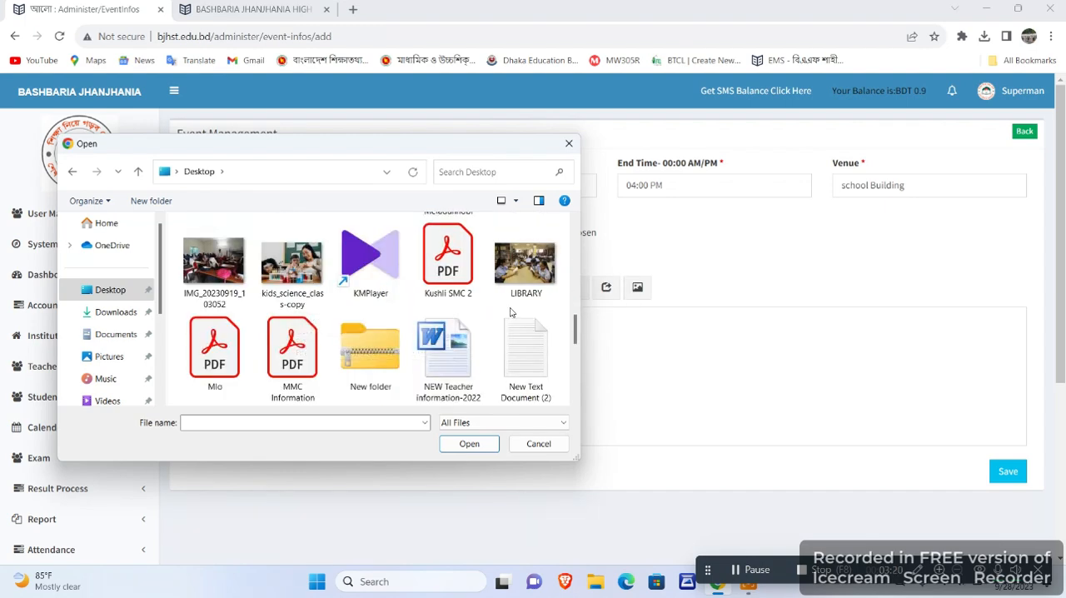
pyautogui.scroll(-5, 419, 319)
pyautogui.scroll(5, 442, 316)
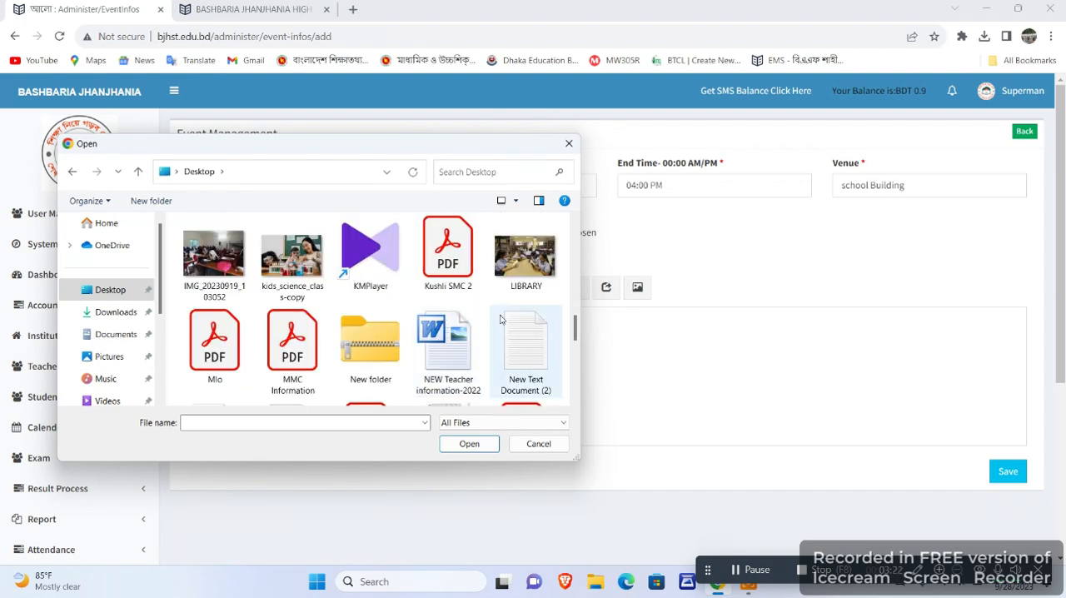
pyautogui.scroll(6, 499, 322)
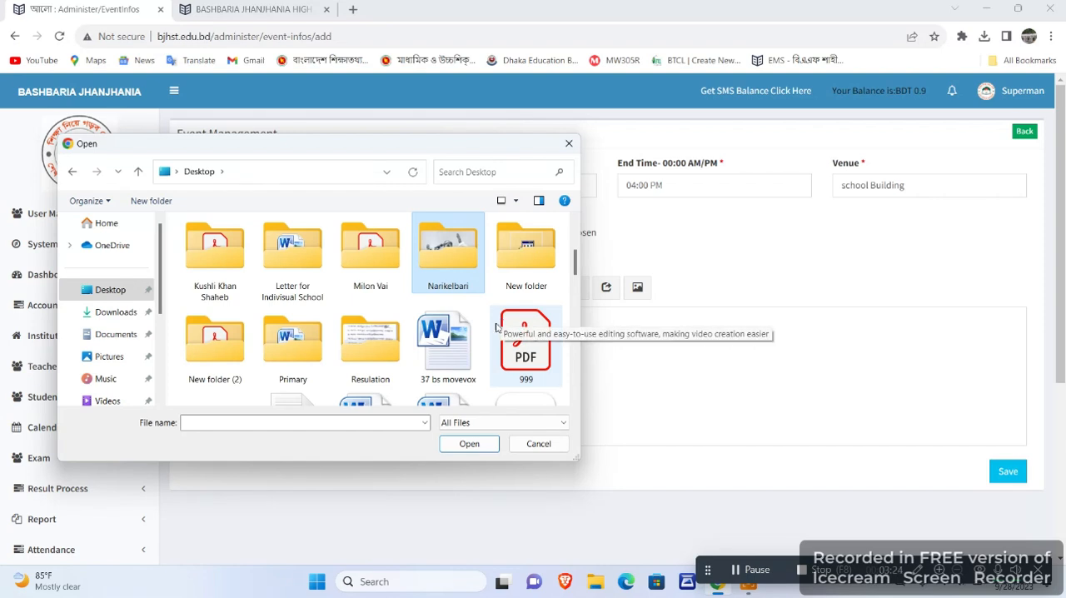
pyautogui.scroll(2, 504, 316)
# Attach the Victory Day image bang from the Desktop's Begum Fatema folder to the event.
pyautogui.doubleClick(513, 294)
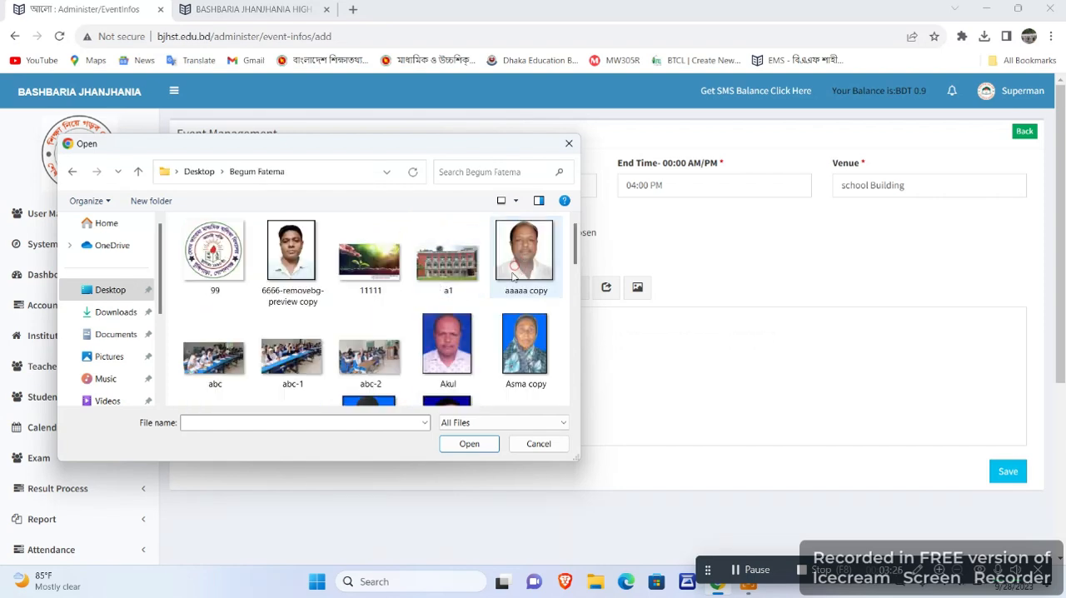
pyautogui.scroll(-3, 317, 278)
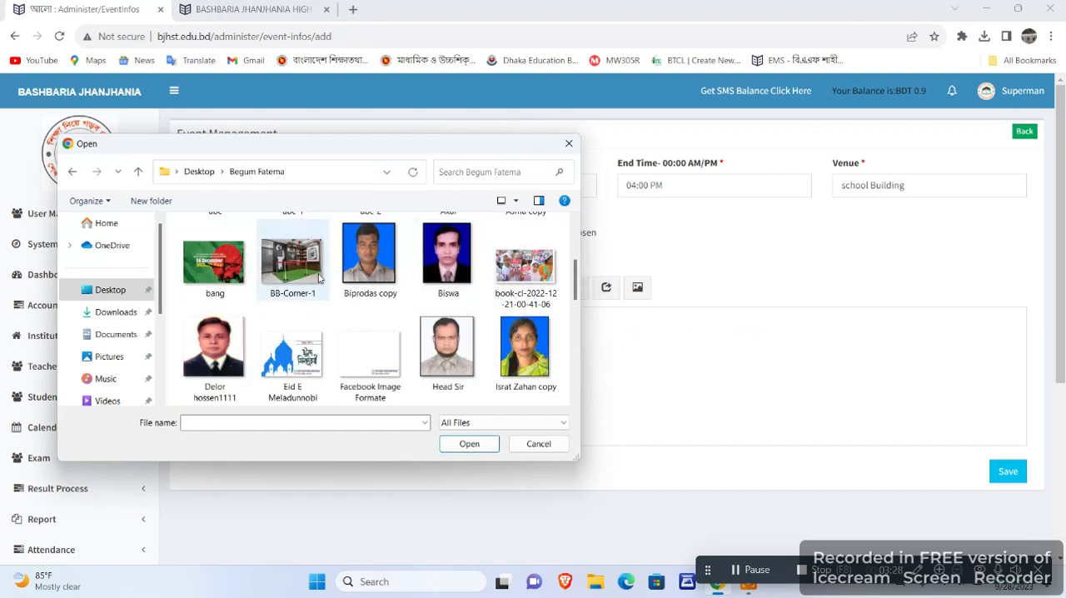
pyautogui.scroll(-3, 319, 278)
pyautogui.scroll(-3, 457, 251)
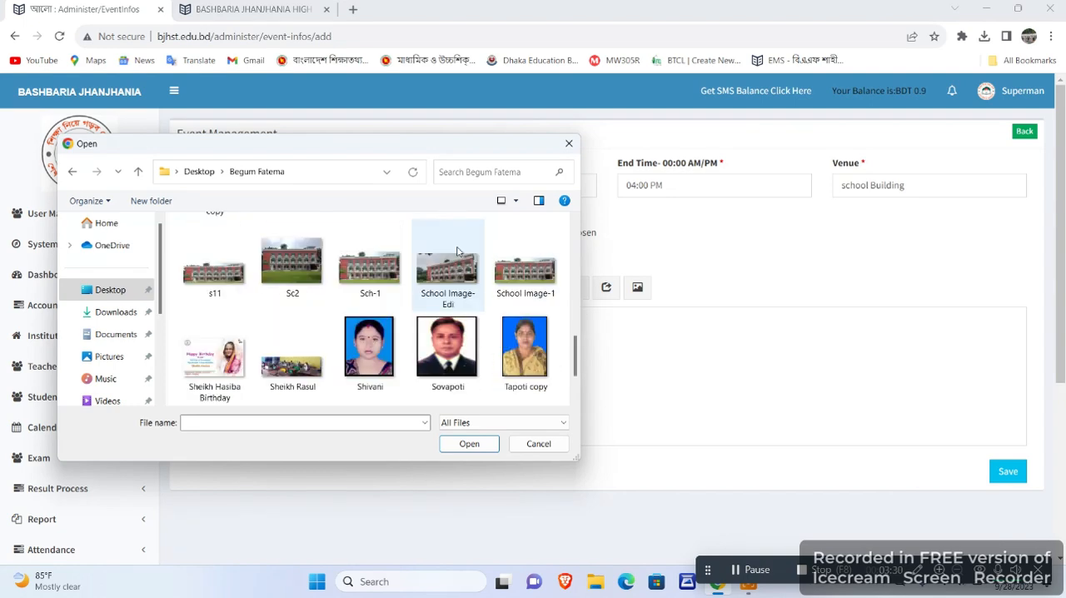
pyautogui.scroll(3, 395, 315)
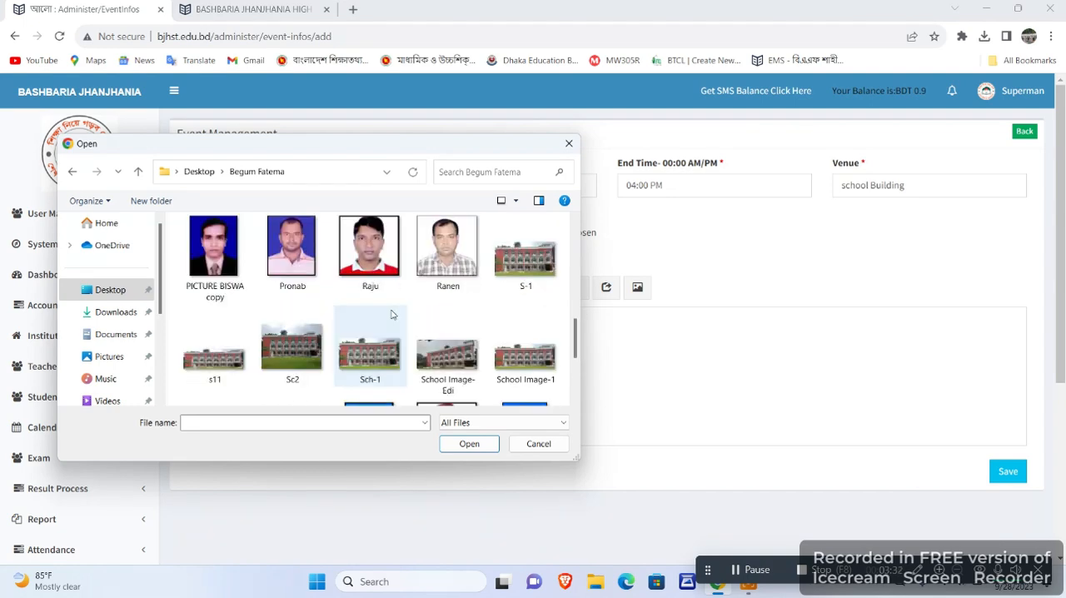
pyautogui.scroll(1, 396, 313)
pyautogui.scroll(2, 395, 313)
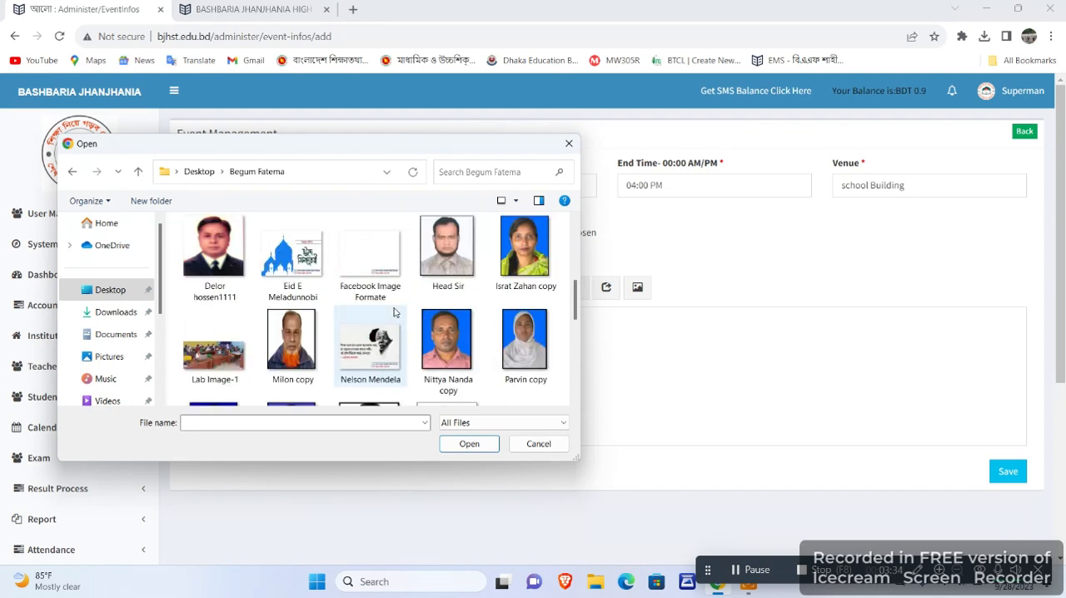
pyautogui.scroll(1, 395, 313)
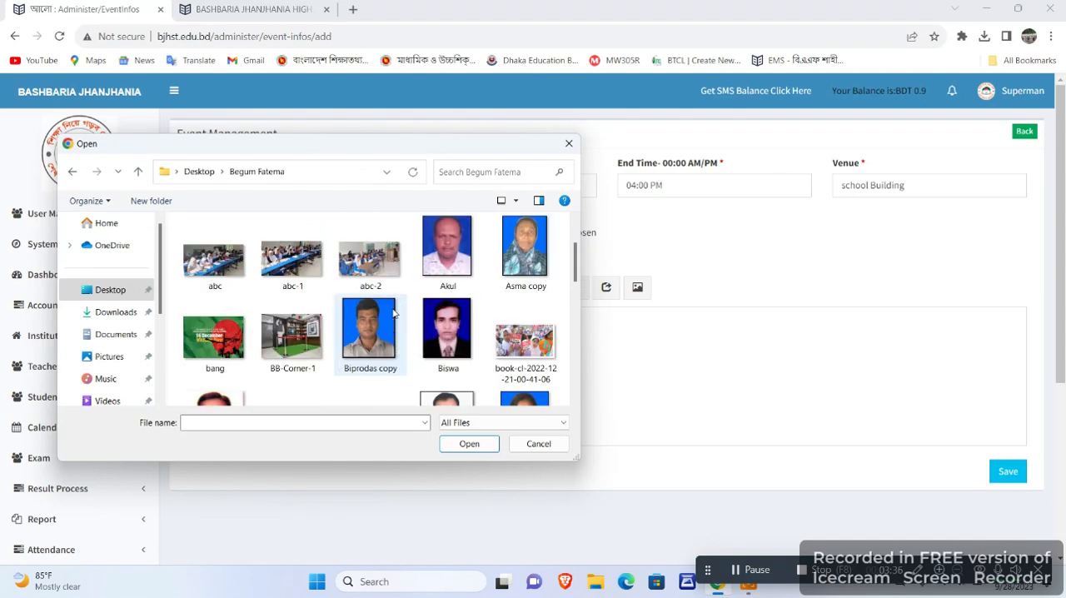
pyautogui.doubleClick(217, 320)
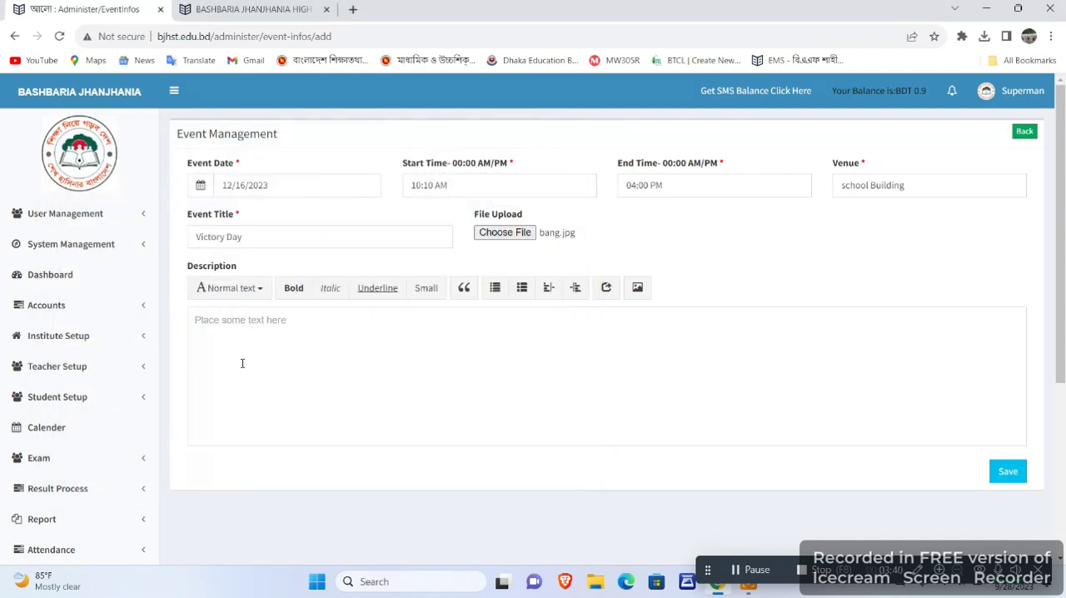
# Enter "abc" as the event description and save the event.
pyautogui.click(247, 319)
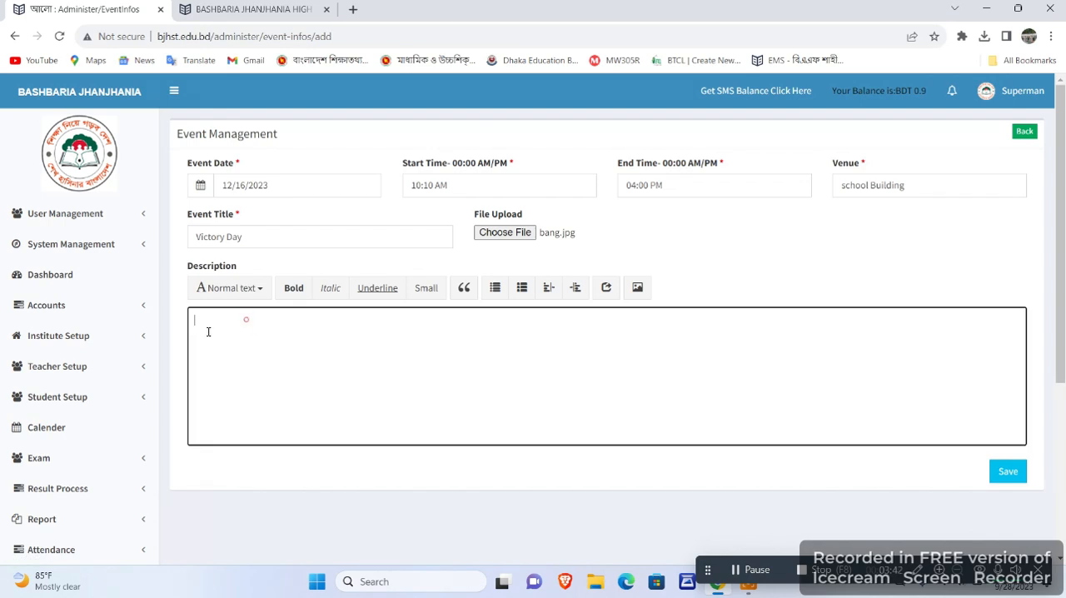
pyautogui.click(1006, 473)
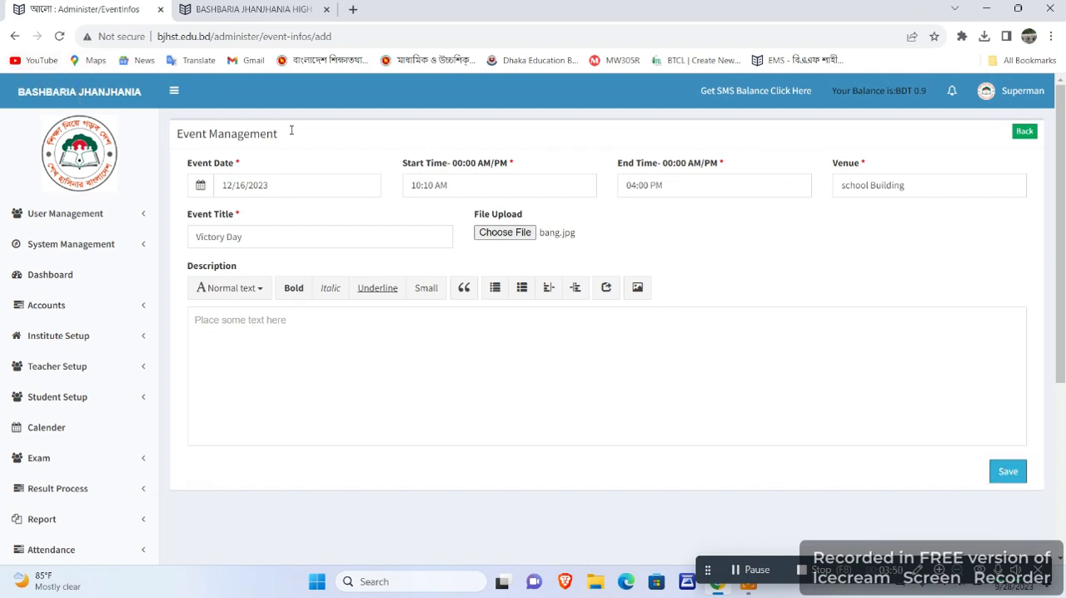
pyautogui.scroll(-5, 350, 174)
pyautogui.scroll(5, 351, 175)
pyautogui.click(242, 335)
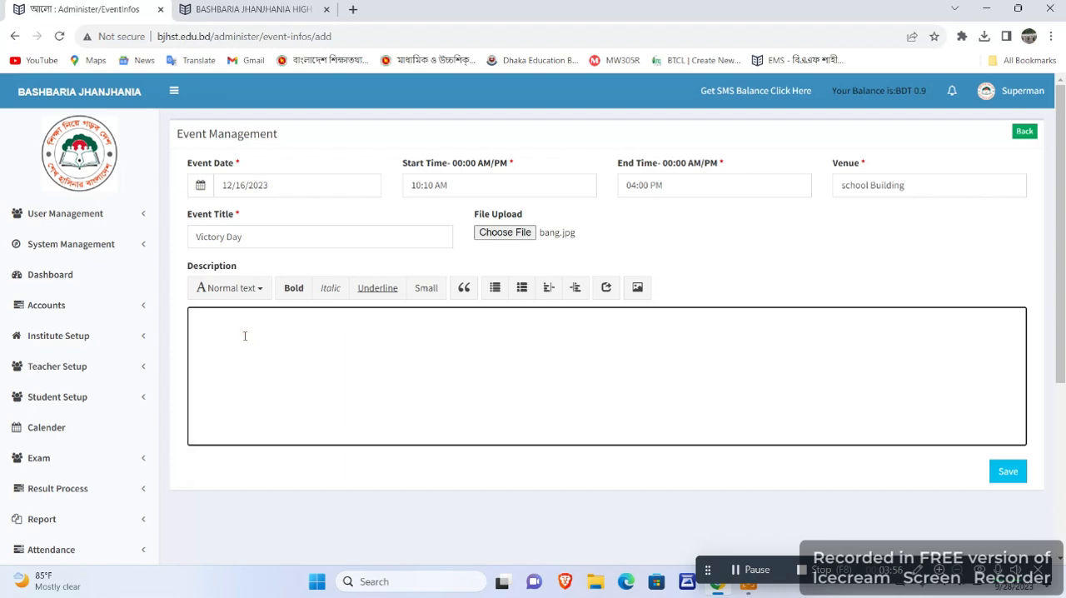
pyautogui.write('abc')
pyautogui.click(1009, 473)
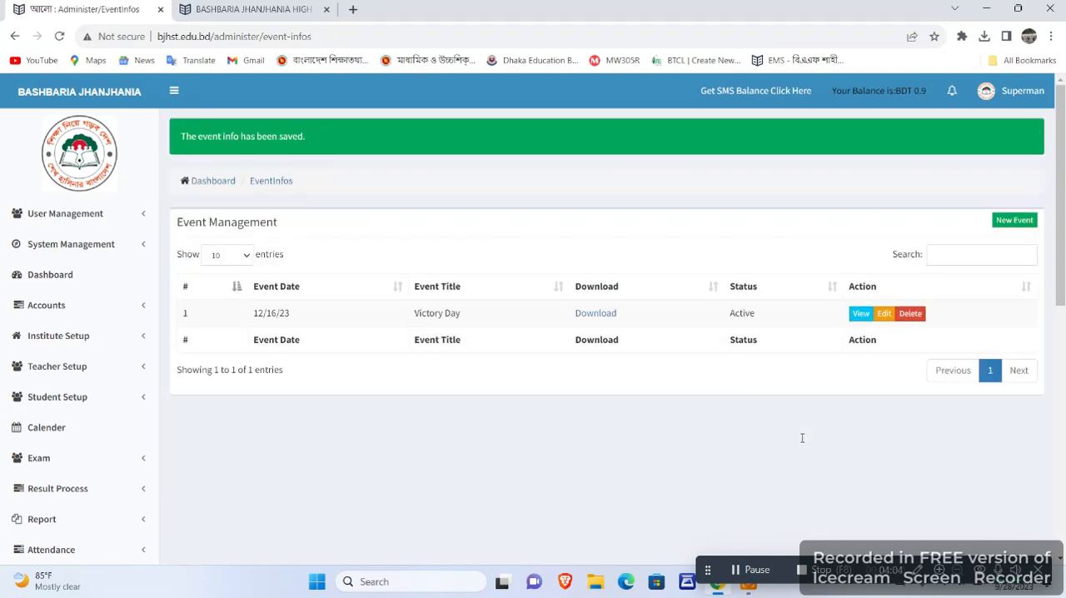
# Reload the public school site bjhst.edu.bd and check its News & Events section for the Victory Day event.
pyautogui.click(233, 9)
pyautogui.click(222, 36)
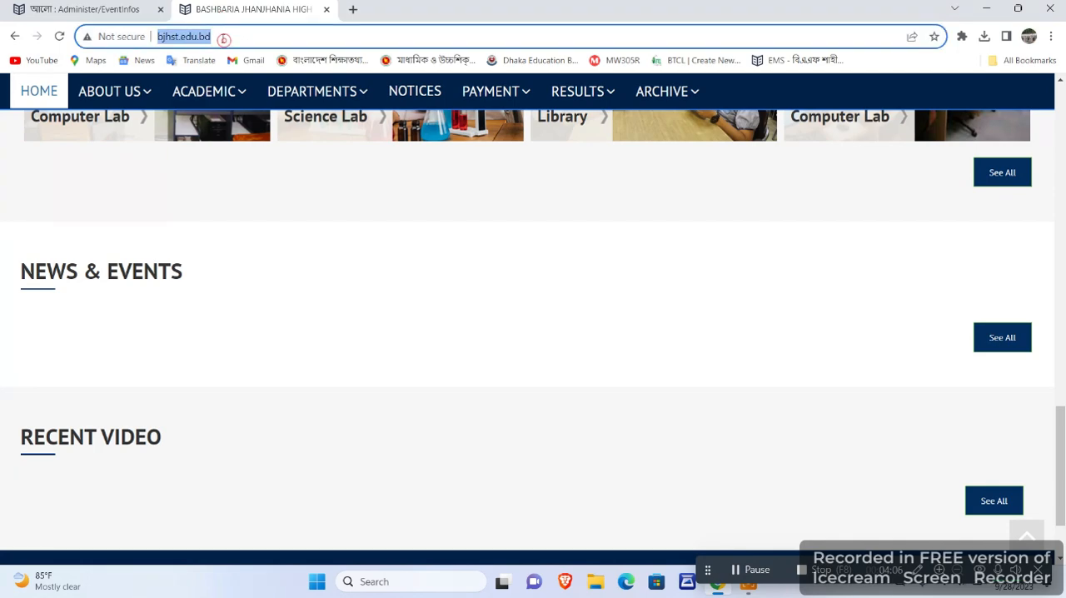
pyautogui.press('Return')
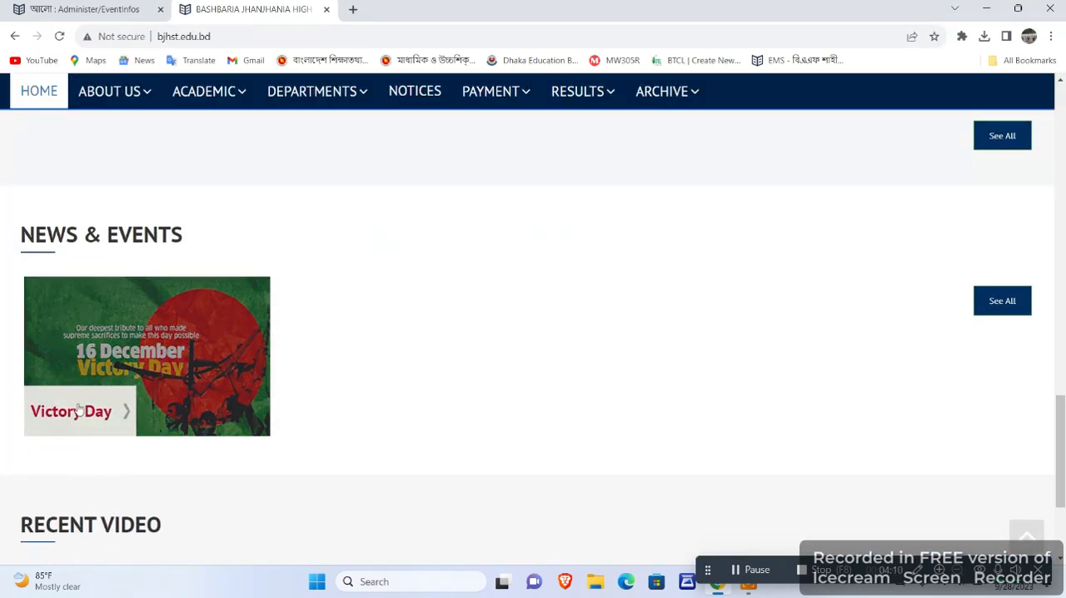
pyautogui.scroll(2, 312, 407)
pyautogui.scroll(-1, 311, 407)
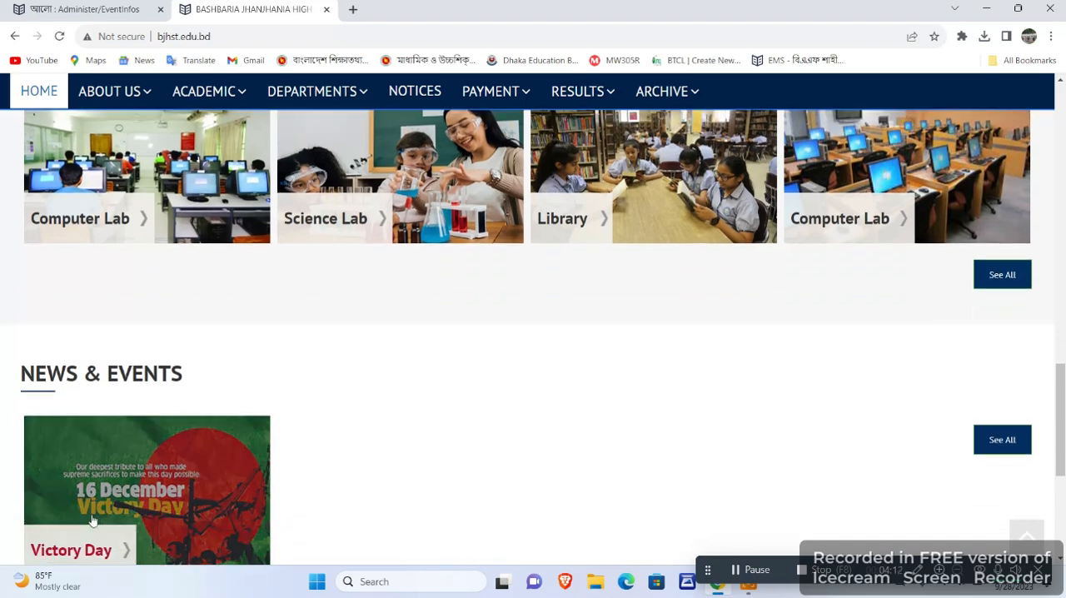
pyautogui.scroll(-1, 206, 470)
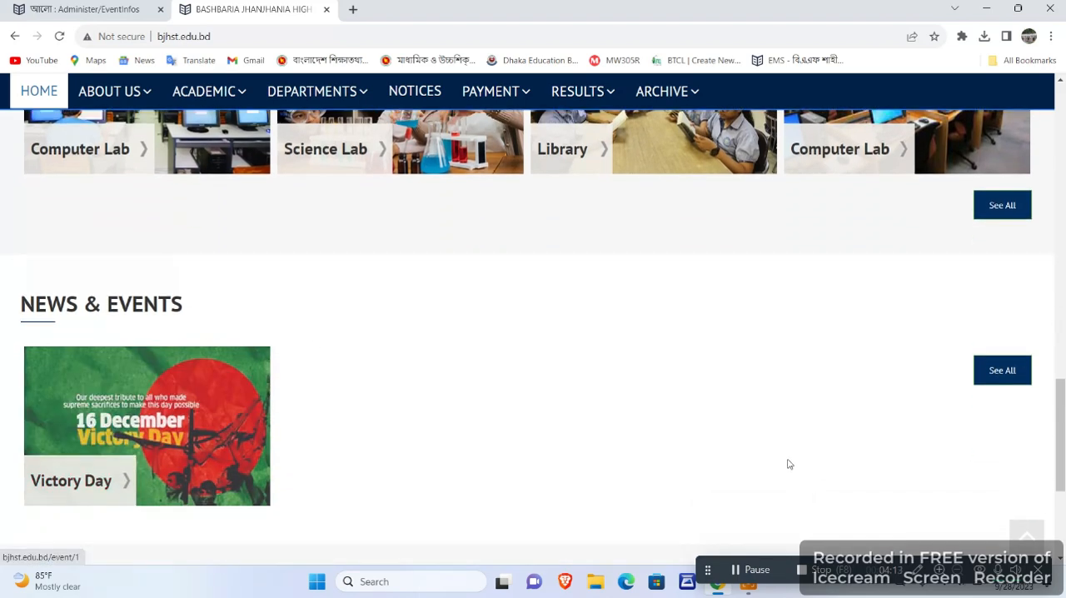
# Open the Victory Day event on the public site and review its details, image and description.
pyautogui.click(166, 418)
pyautogui.scroll(-3, 617, 377)
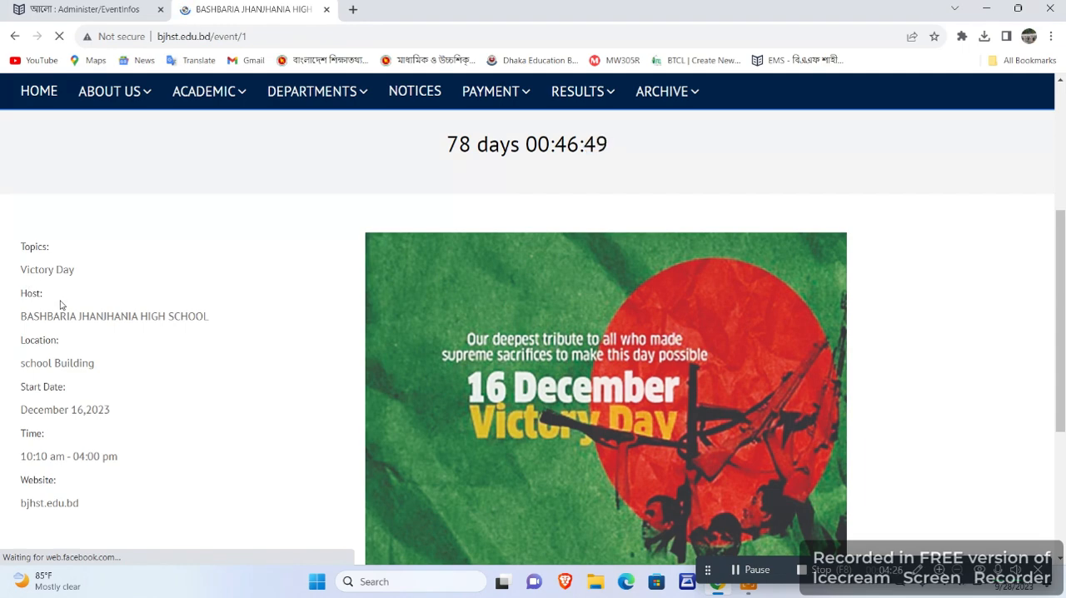
pyautogui.scroll(-1, 62, 305)
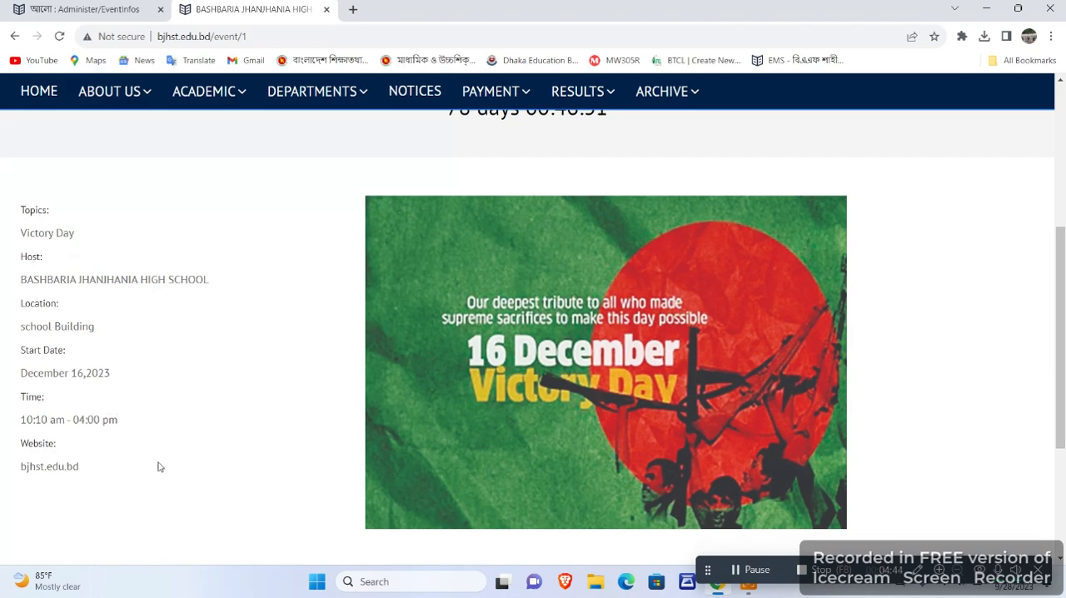
pyautogui.scroll(-1, 161, 465)
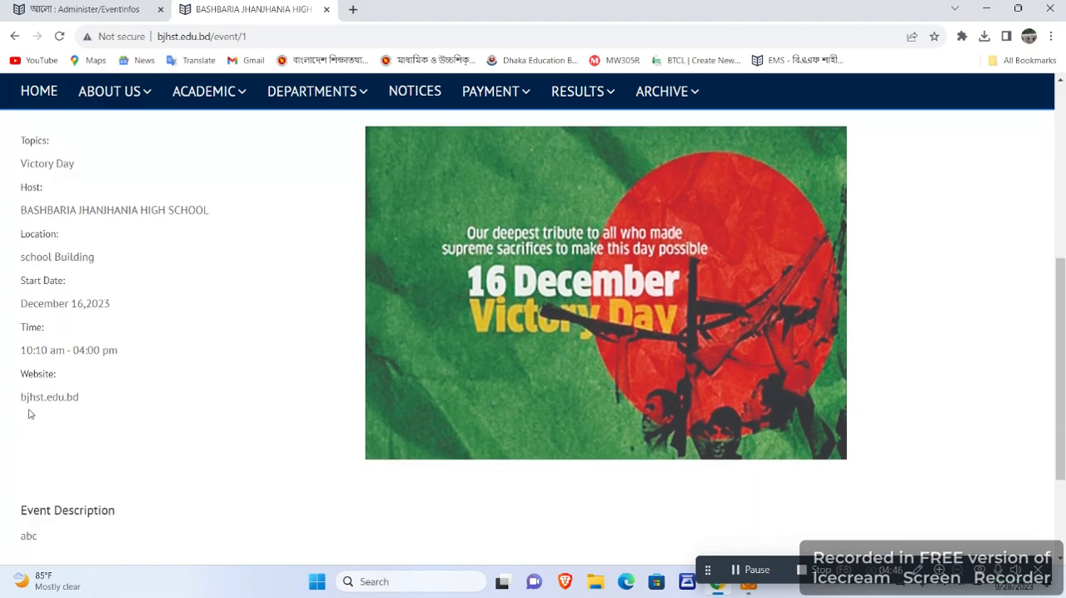
pyautogui.scroll(-2, 68, 396)
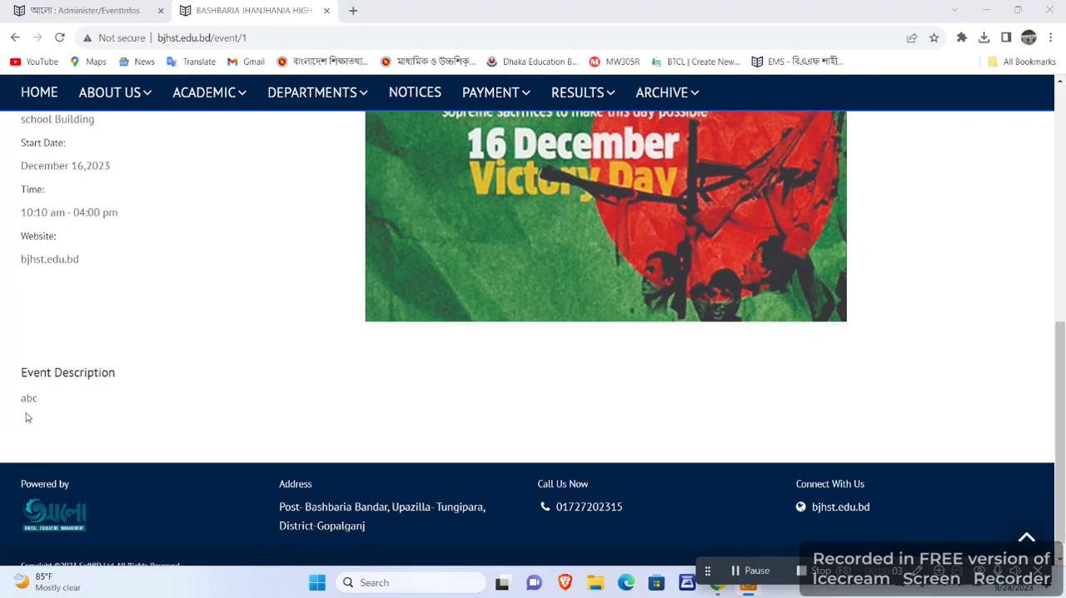
pyautogui.scroll(-1, 29, 414)
pyautogui.scroll(10, 83, 389)
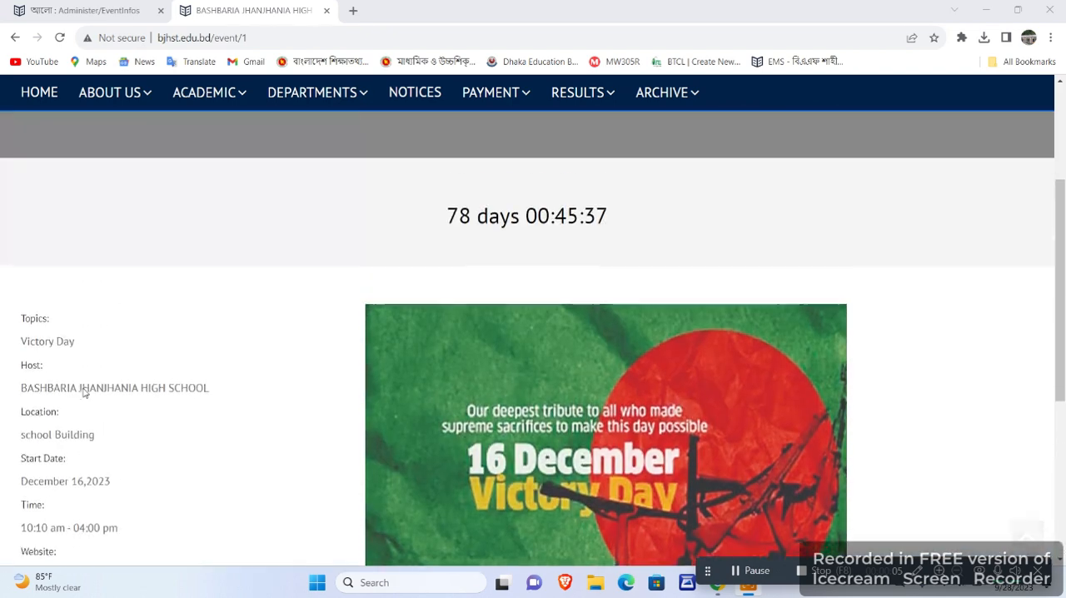
pyautogui.scroll(-2, 87, 389)
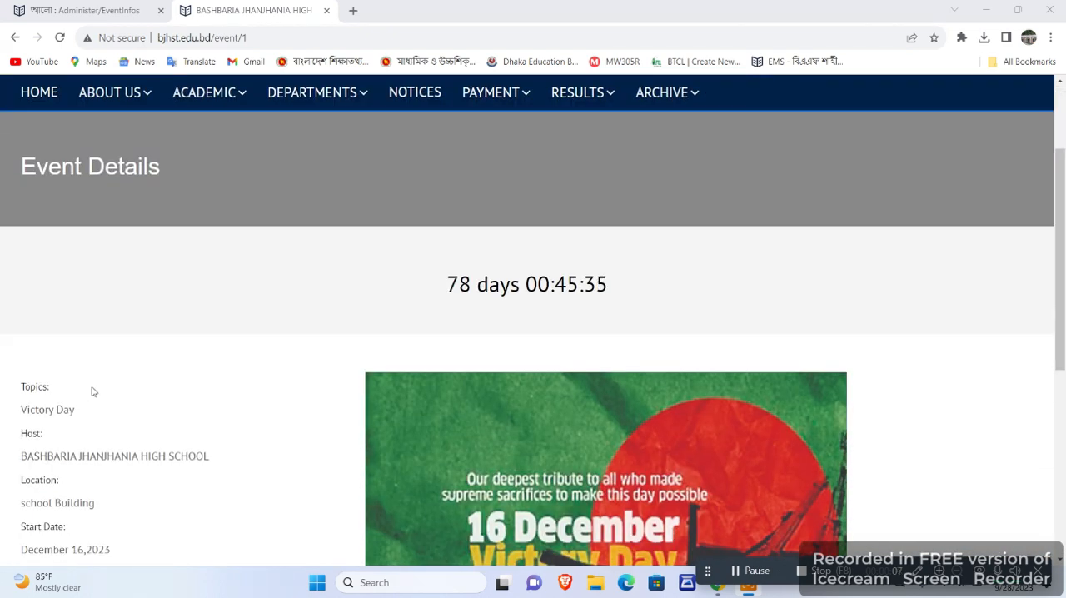
# Return to the admin site's event list and start a new event dated 01/01/2024.
pyautogui.click(113, 9)
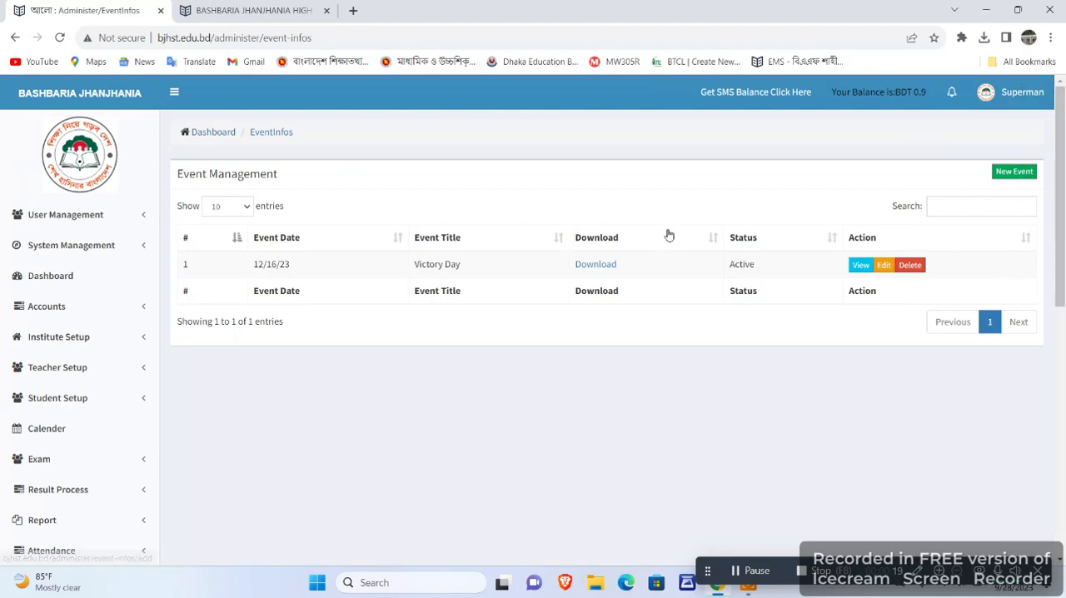
pyautogui.scroll(-5, 1041, 176)
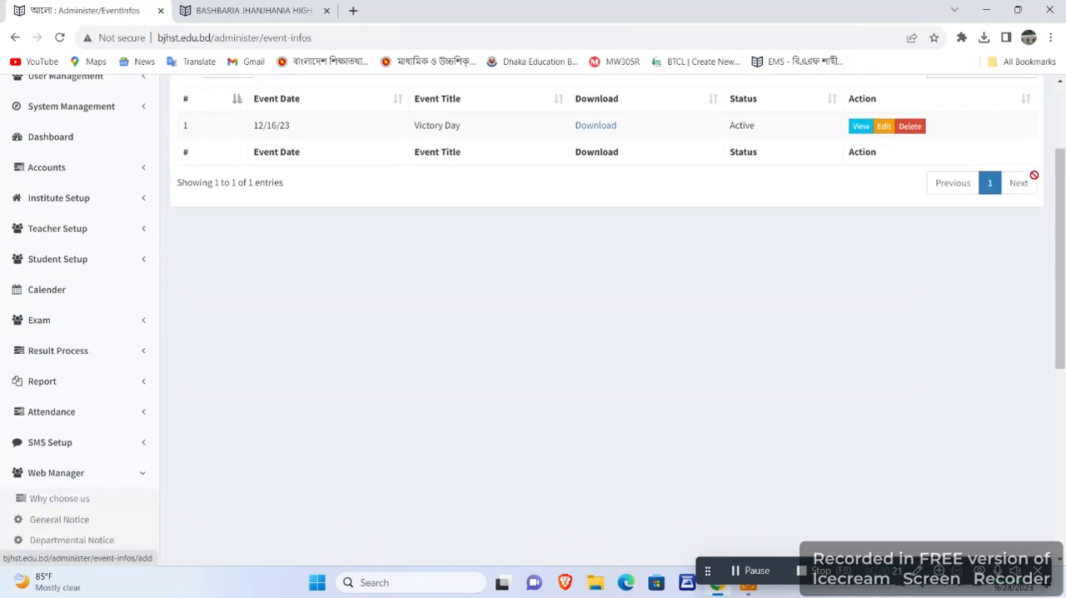
pyautogui.scroll(1, 1037, 179)
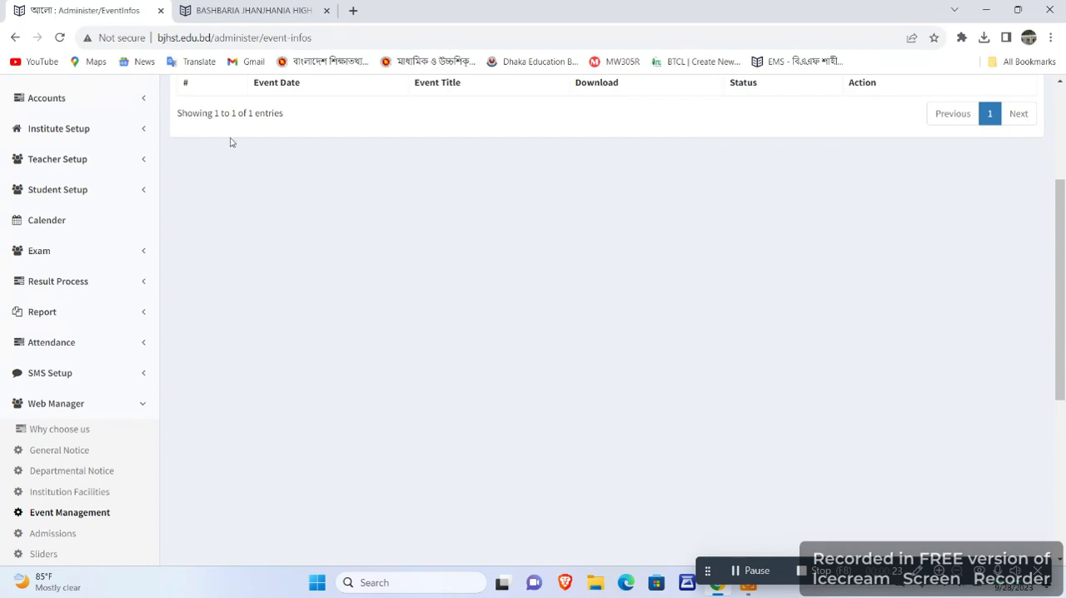
pyautogui.scroll(-1, 61, 406)
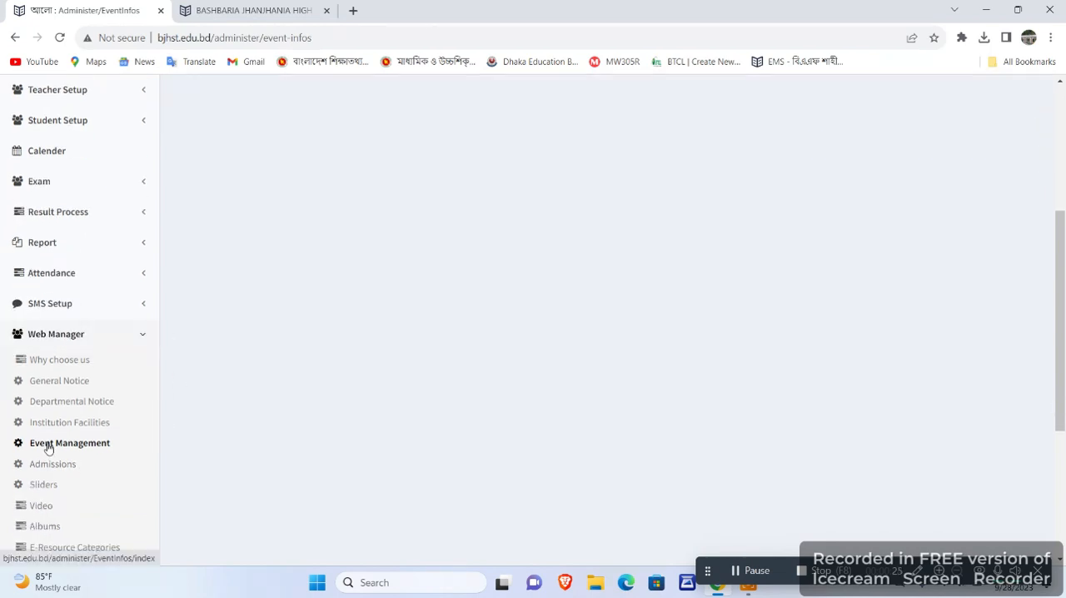
pyautogui.scroll(4, 592, 379)
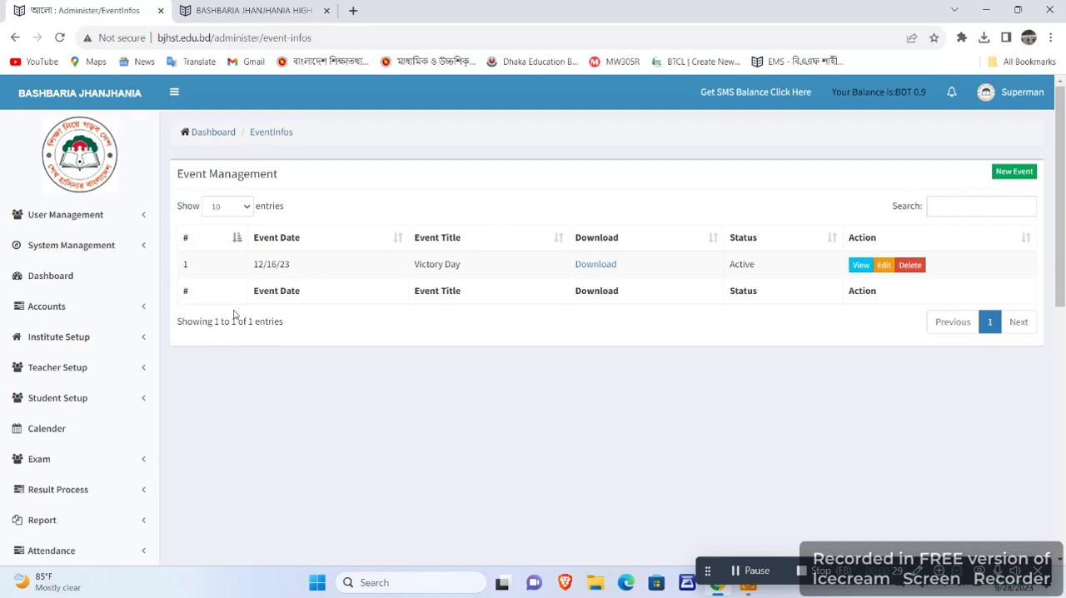
pyautogui.click(1014, 172)
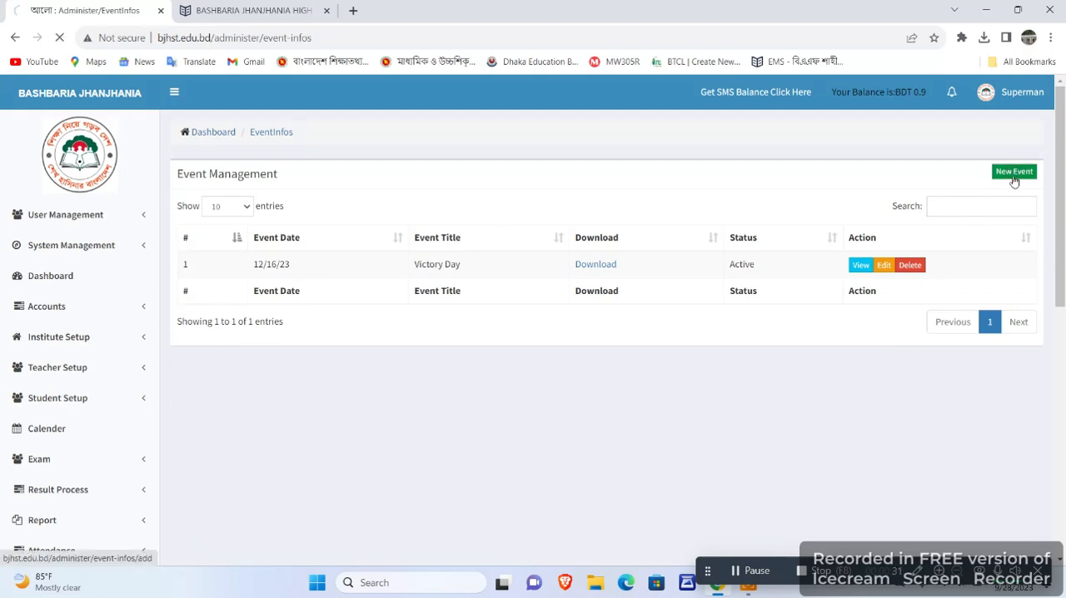
pyautogui.click(309, 185)
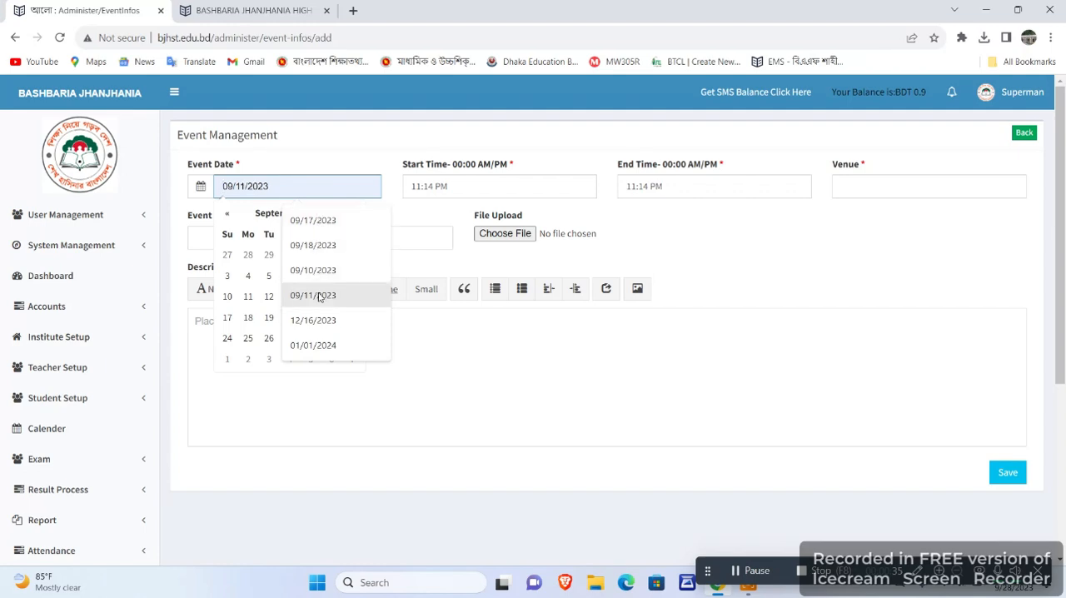
pyautogui.click(314, 345)
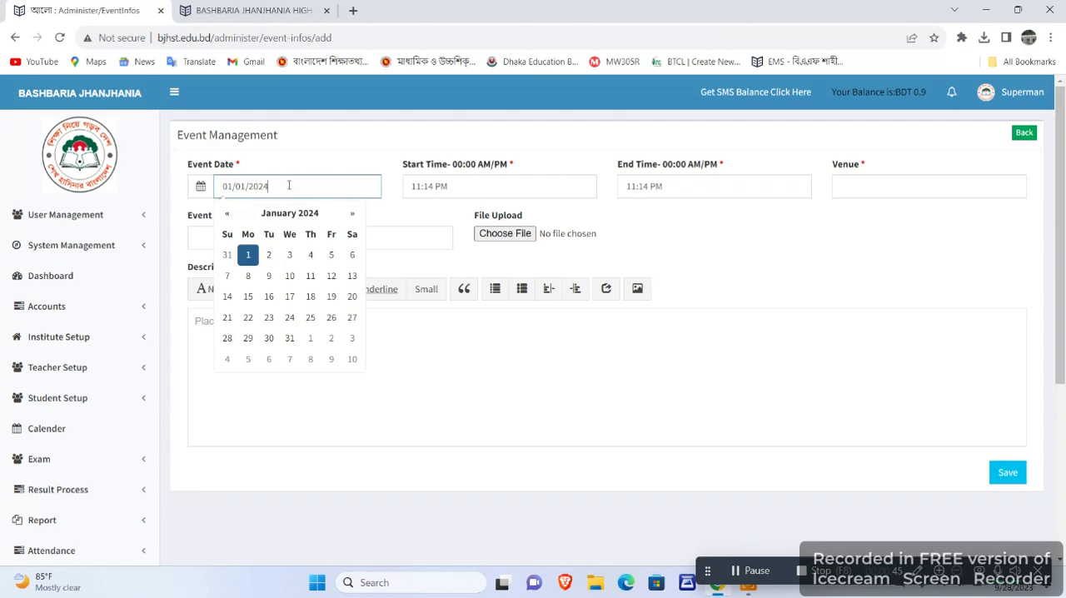
# Close the date picker and set the new event's start time to 09:00 AM.
pyautogui.click(389, 137)
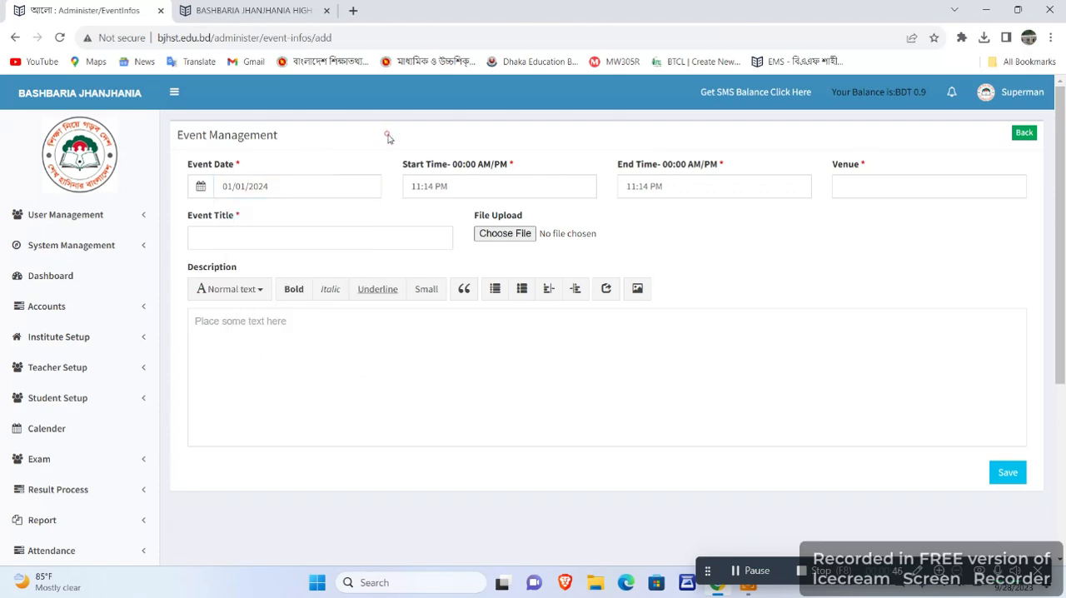
pyautogui.click(421, 184)
pyautogui.press('Right')
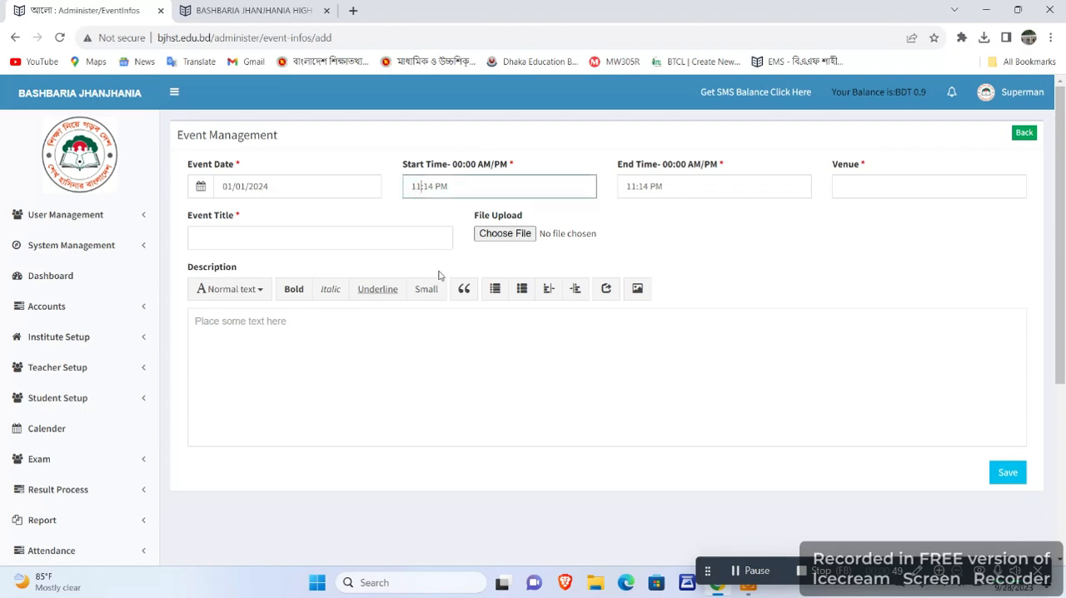
pyautogui.press('BackSpace')
pyautogui.press('BackSpace')
pyautogui.write('09')
pyautogui.press('Right')
pyautogui.press('Right')
pyautogui.press('Right')
pyautogui.press('BackSpace')
pyautogui.press('BackSpace')
pyautogui.write('00')
pyautogui.click(455, 190)
pyautogui.press('BackSpace')
pyautogui.write('AM')
# Set the event's end time to 04:00 PM.
pyautogui.click(633, 186)
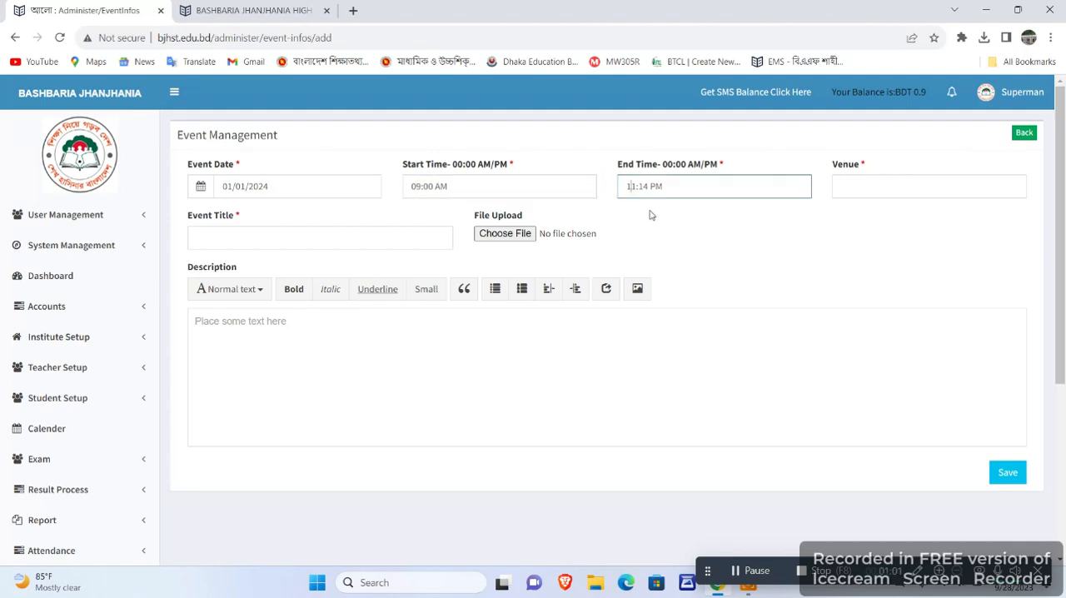
pyautogui.press('Right')
pyautogui.press('BackSpace')
pyautogui.press('BackSpace')
pyautogui.write('04')
pyautogui.moveTo(639, 186); pyautogui.dragTo(647, 187)
pyautogui.write('00')
# Enter "School Building" as the event's venue.
pyautogui.click(883, 185)
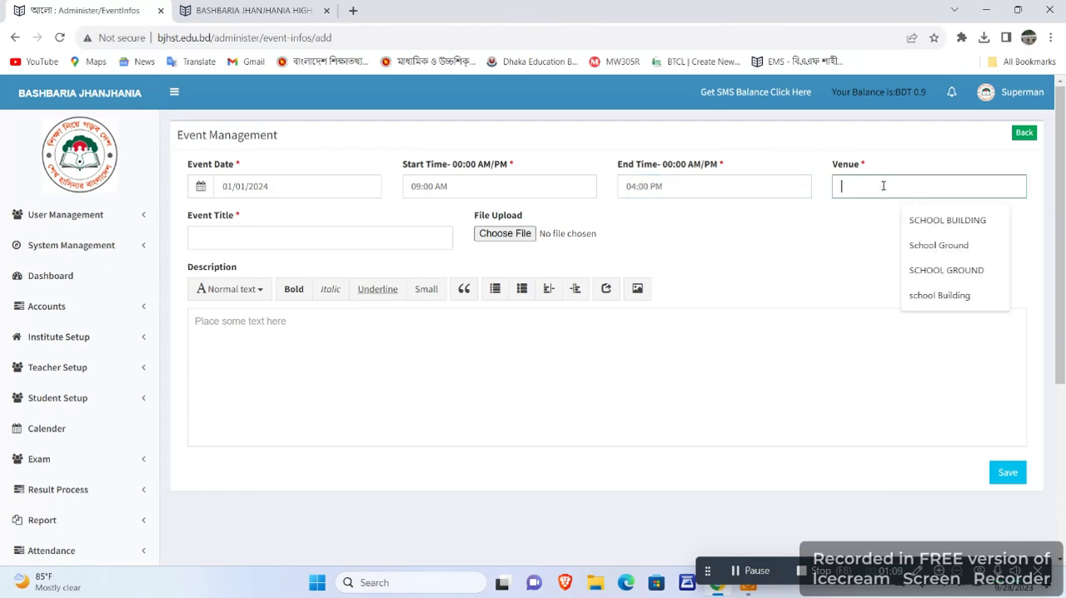
pyautogui.write('School Bu')
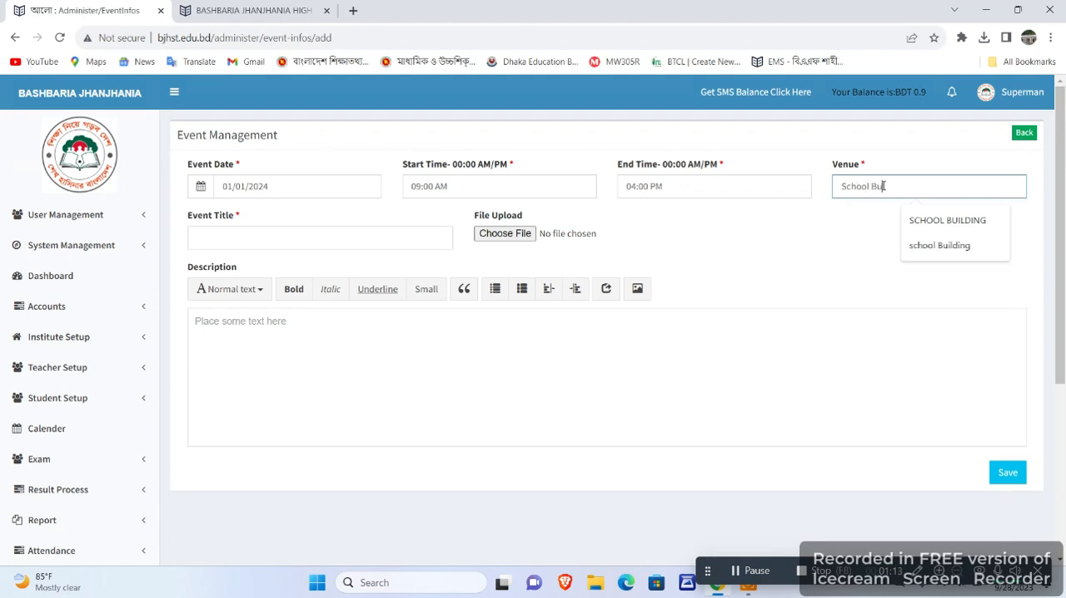
pyautogui.write('ilding')
# Enter "Book Festival" as the event title, correcting the spelling of the second word with the suggested "Festival".
pyautogui.click(248, 236)
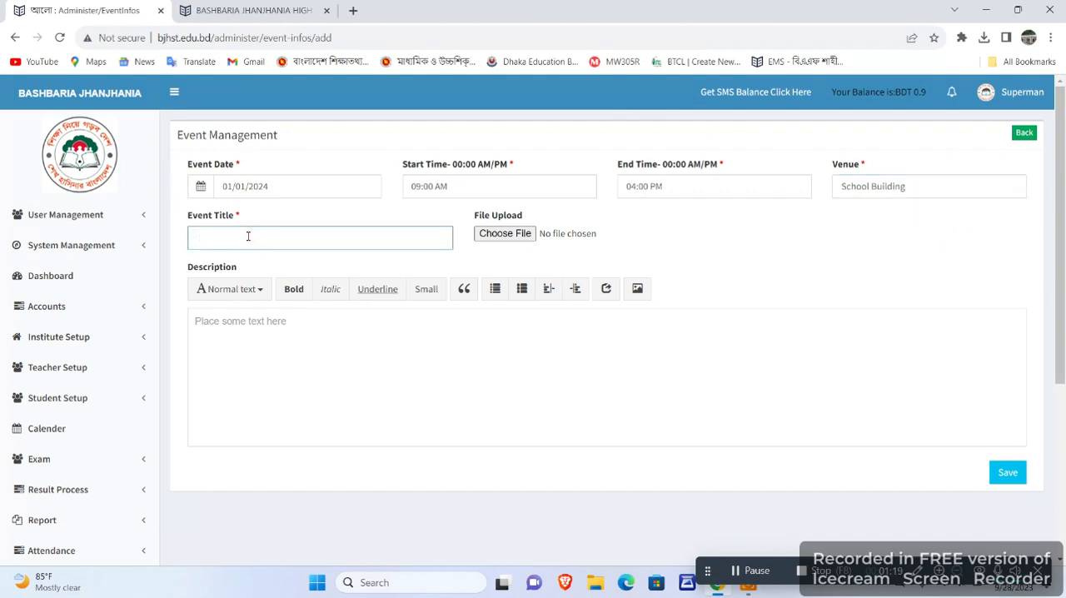
pyautogui.write('Book Festivel')
pyautogui.doubleClick(238, 238)
pyautogui.rightClick(240, 238)
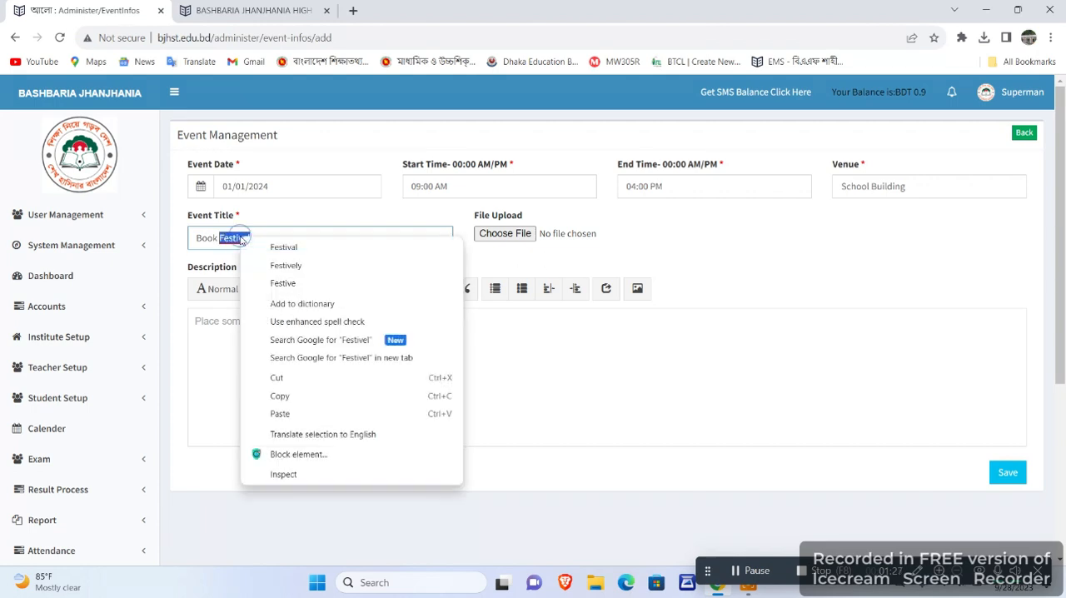
pyautogui.click(299, 246)
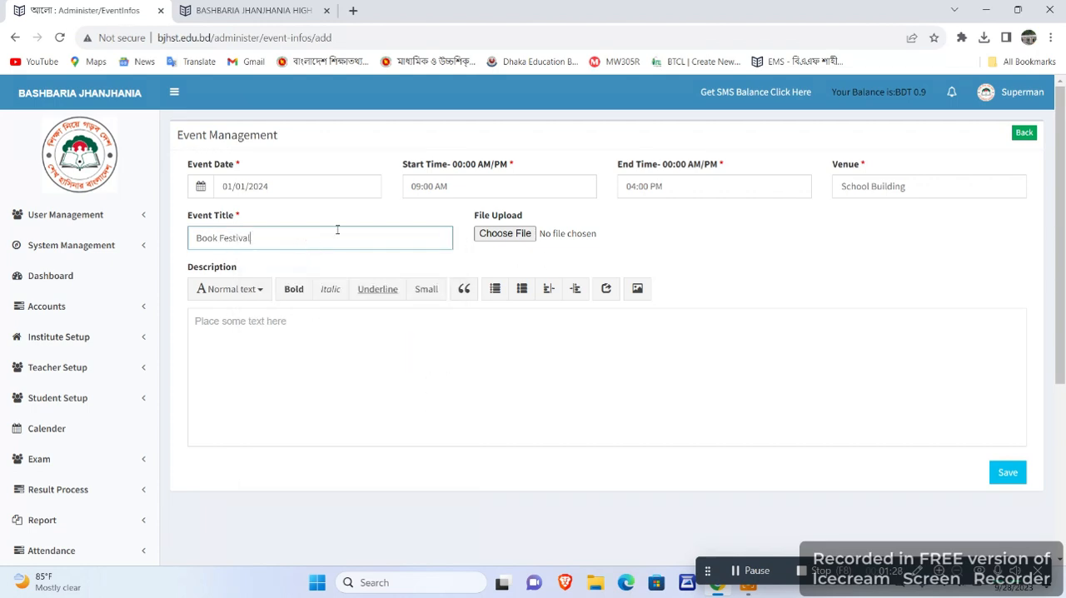
pyautogui.click(502, 234)
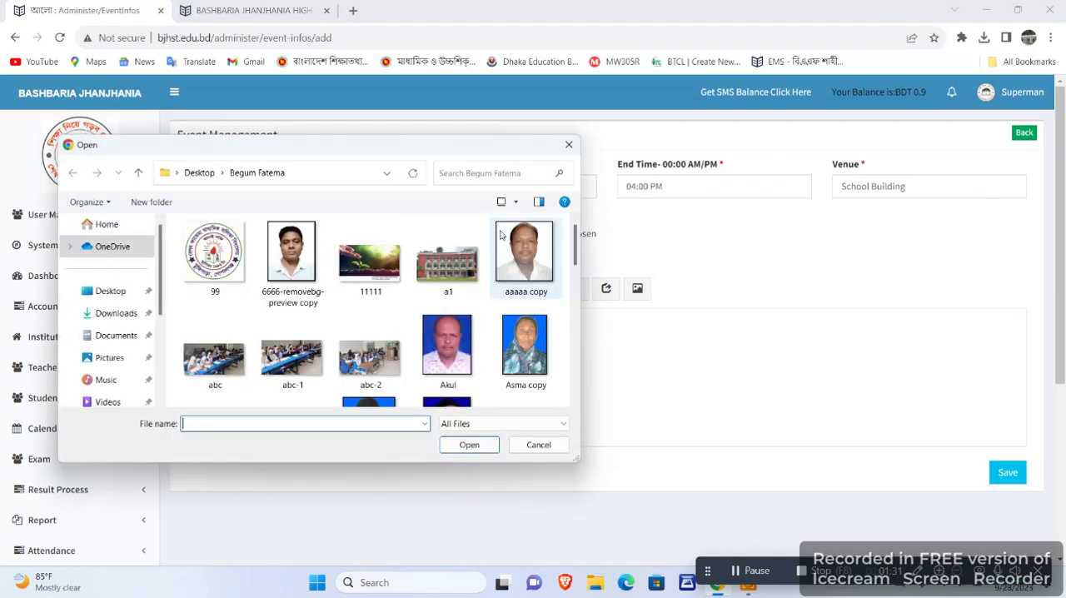
pyautogui.scroll(-1, 441, 275)
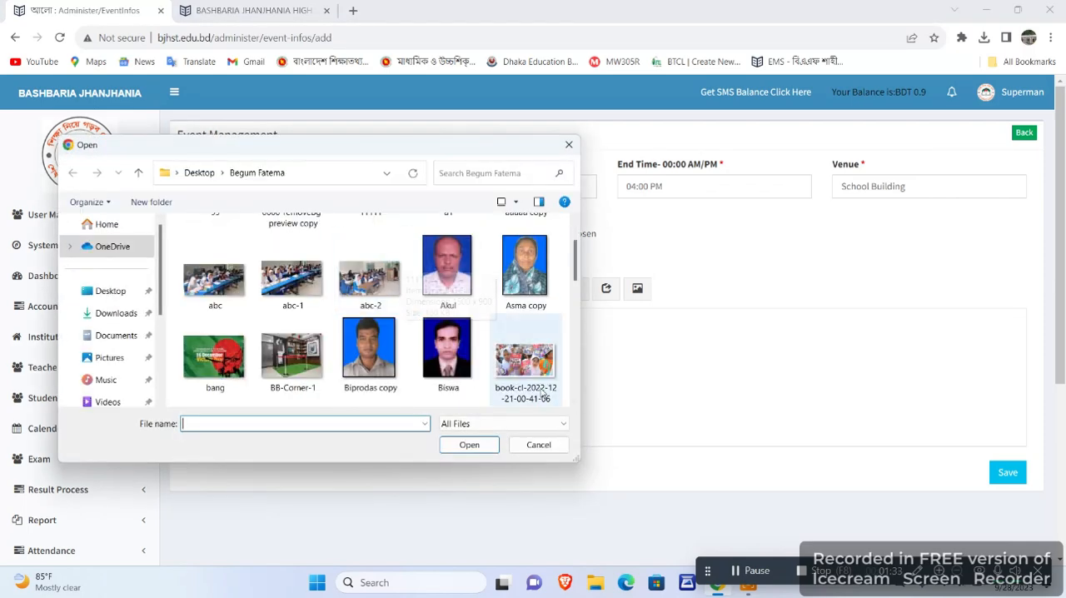
pyautogui.doubleClick(525, 359)
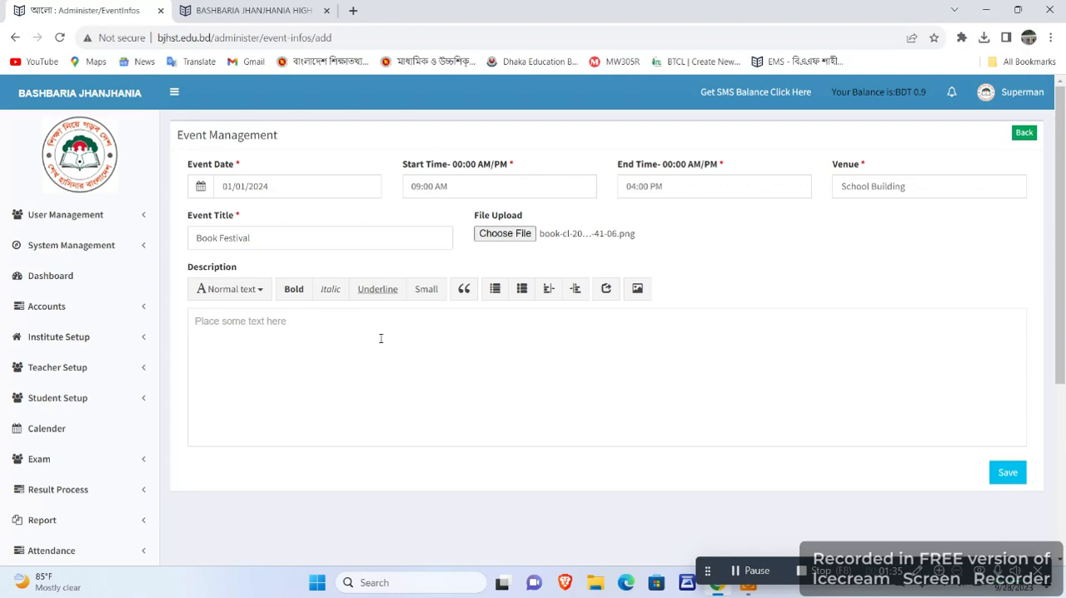
# Enter "abc" as the Book Festival event's description and save the event.
pyautogui.click(265, 338)
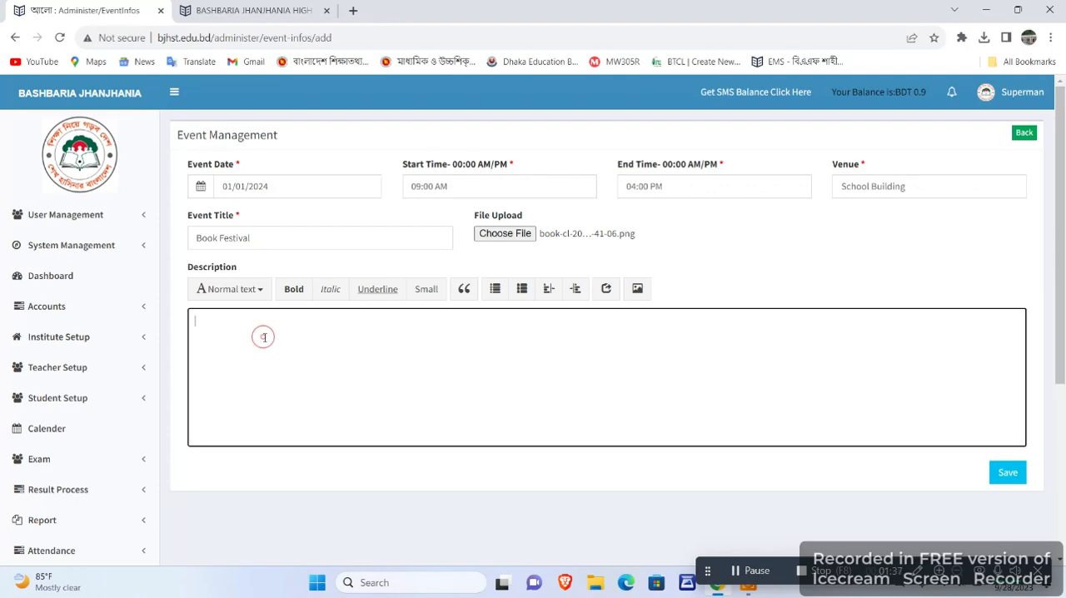
pyautogui.write('abc')
pyautogui.click(1013, 479)
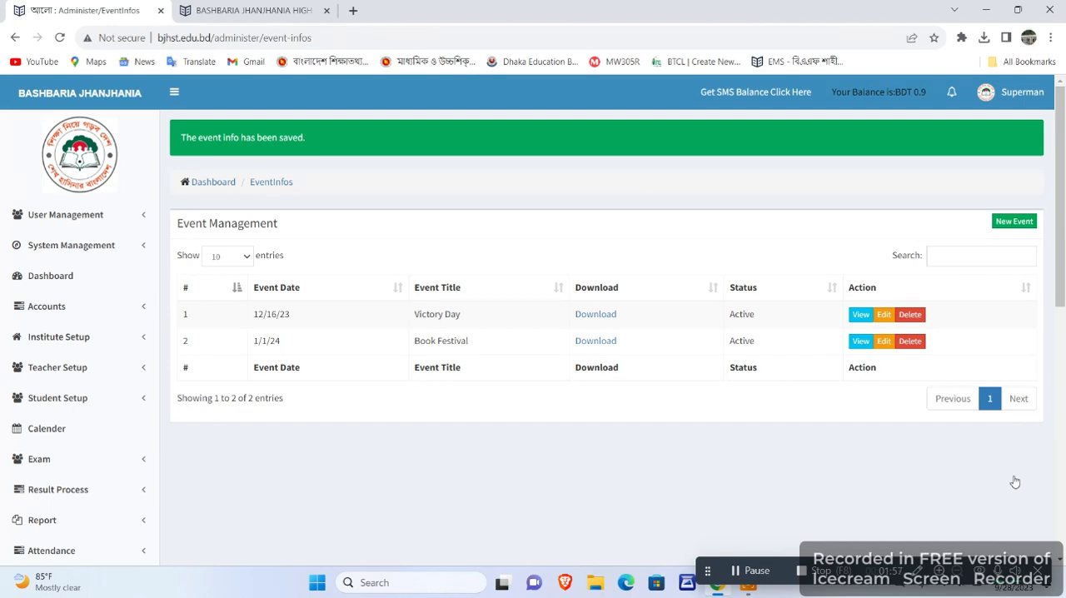
# Load the public site's home page at bjhst.edu.bd and check its News & Events section for the Book Festival event.
pyautogui.click(279, 9)
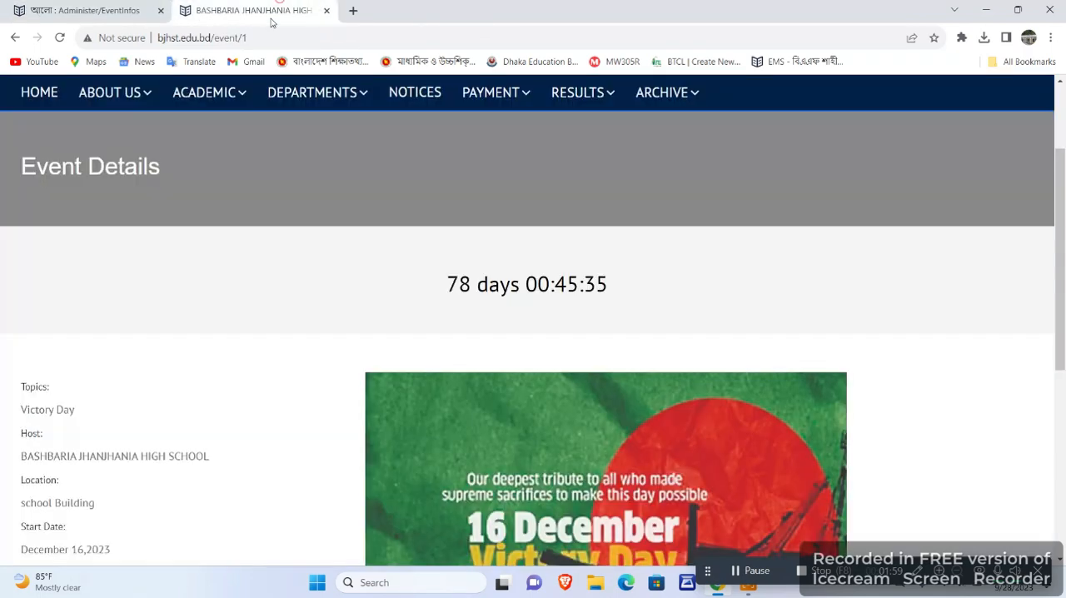
pyautogui.click(269, 37)
pyautogui.press('Return')
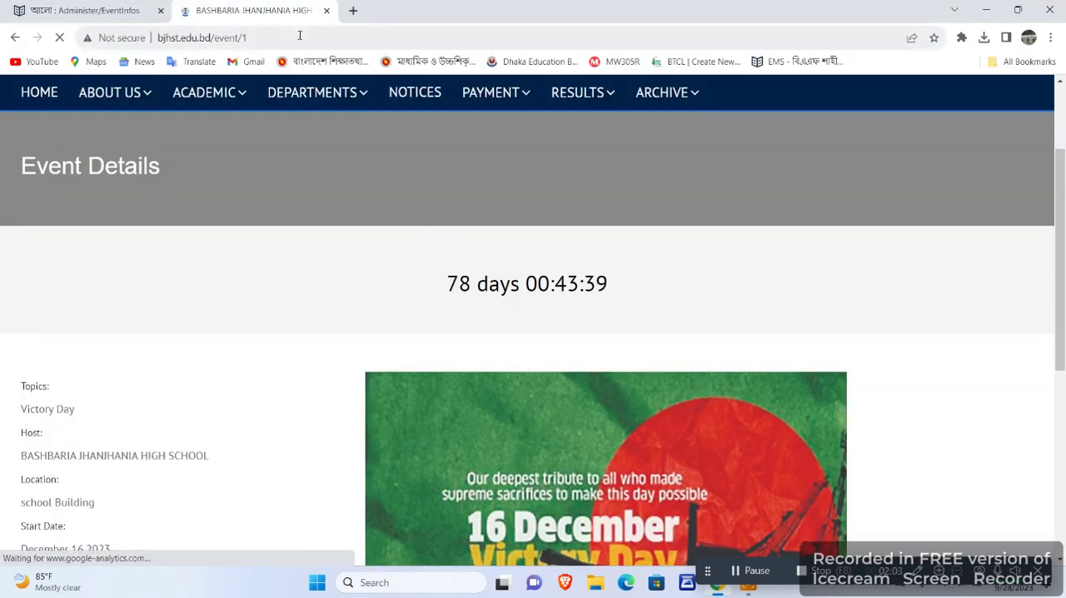
pyautogui.moveTo(247, 37); pyautogui.dragTo(212, 43)
pyautogui.press('BackSpace')
pyautogui.press('Return')
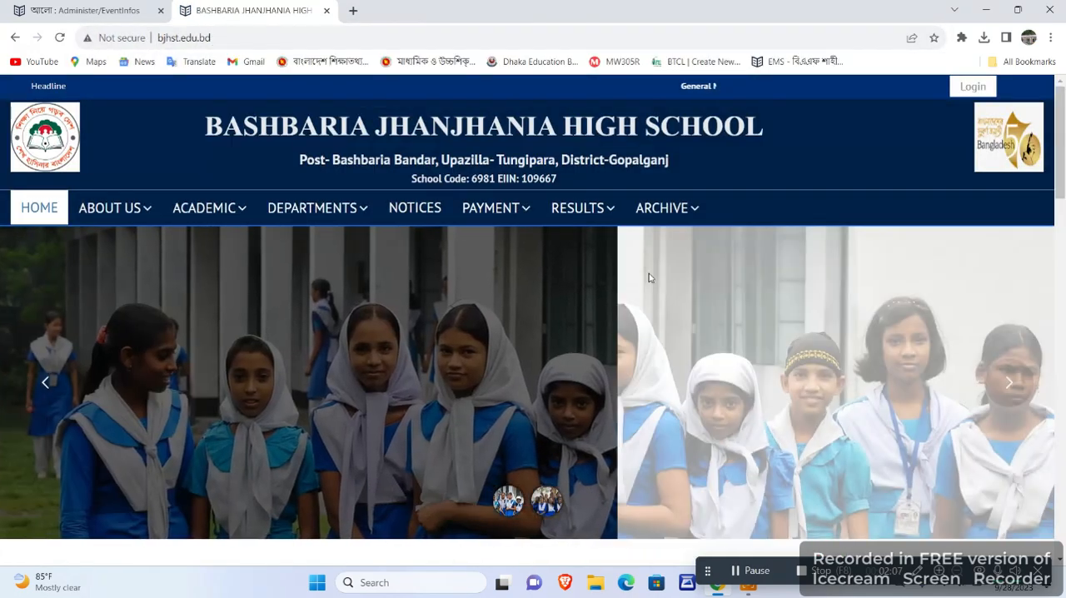
pyautogui.scroll(-12, 648, 279)
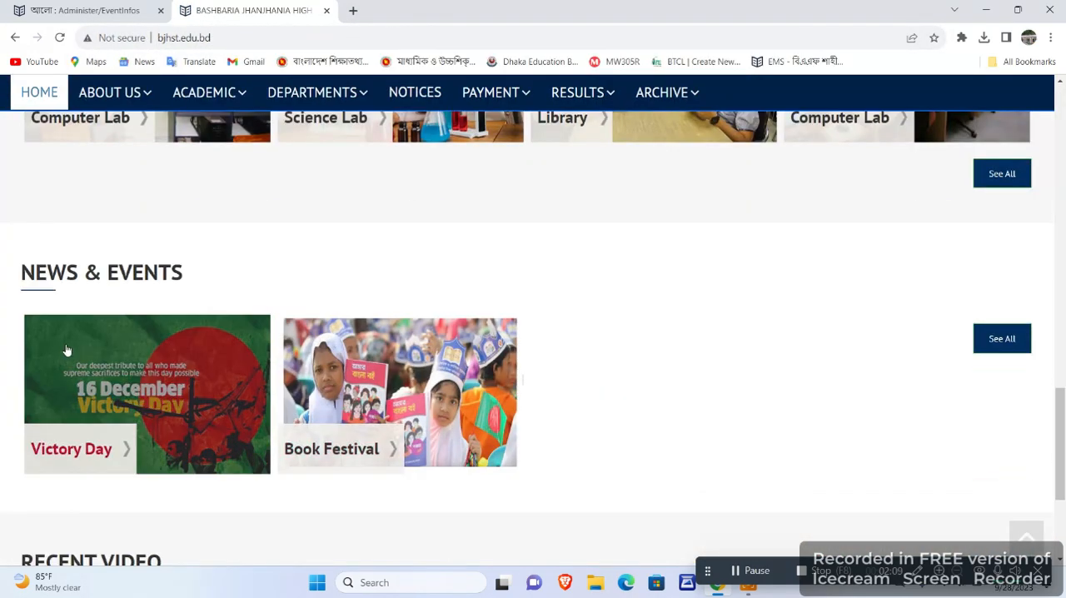
pyautogui.scroll(-2, 30, 265)
pyautogui.scroll(-1, 430, 283)
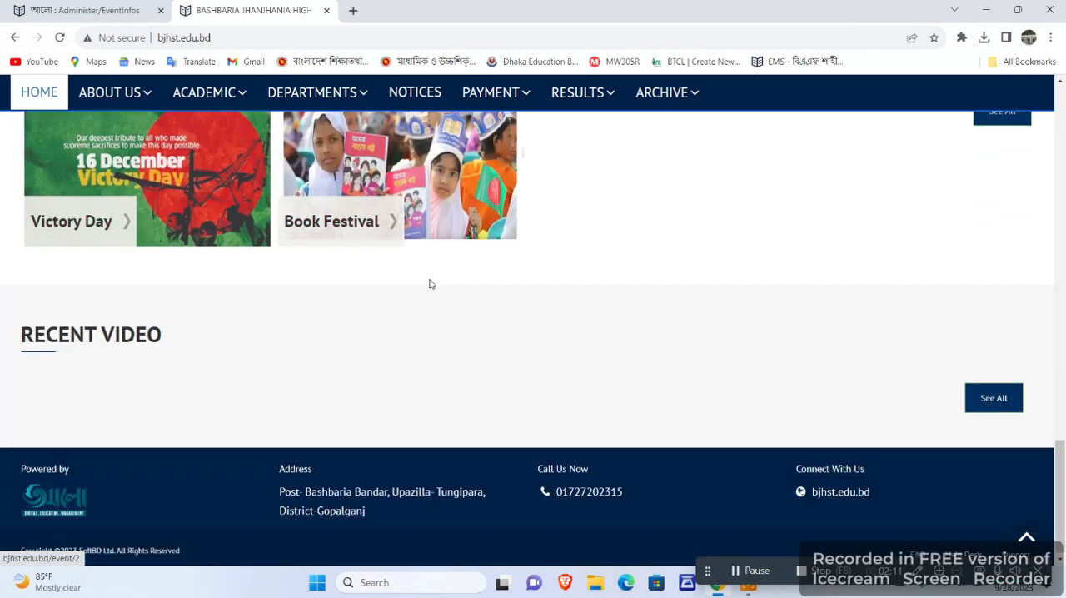
pyautogui.scroll(4, 317, 339)
pyautogui.scroll(-2, 64, 380)
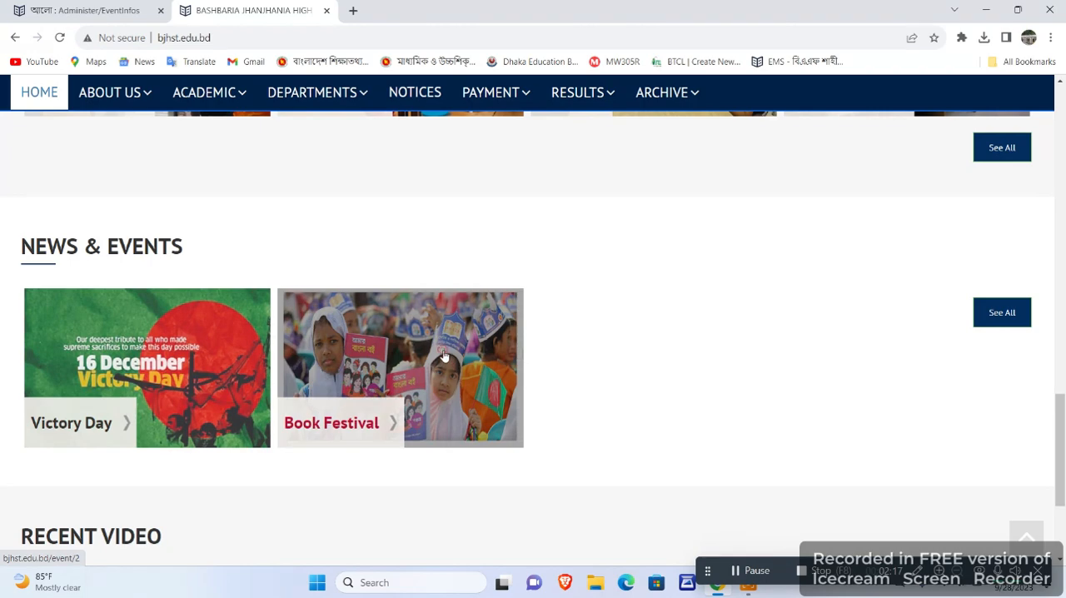
# Open the Book Festival event on the public site, review its details, image and description, and dismiss the browser's extension notice.
pyautogui.click(444, 356)
pyautogui.scroll(-1, 488, 328)
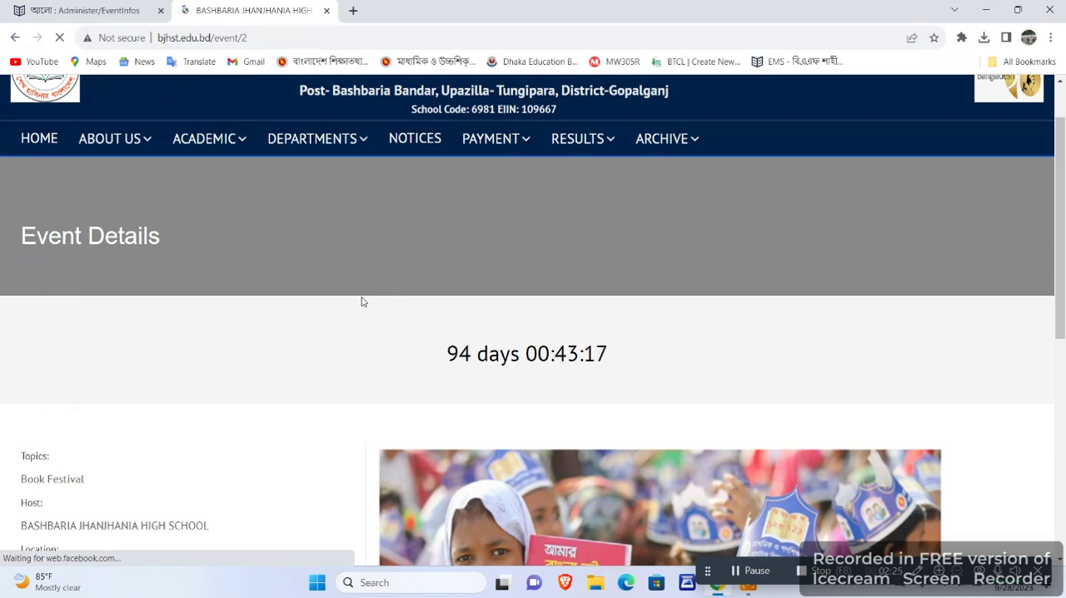
pyautogui.scroll(-3, 362, 300)
pyautogui.scroll(-3, 59, 342)
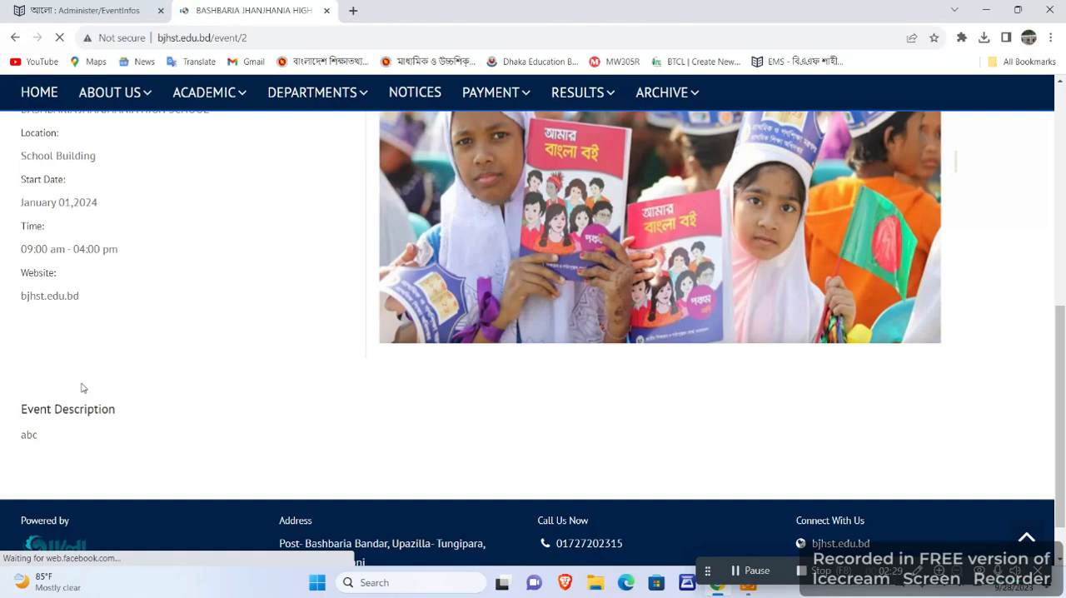
pyautogui.scroll(1, 84, 384)
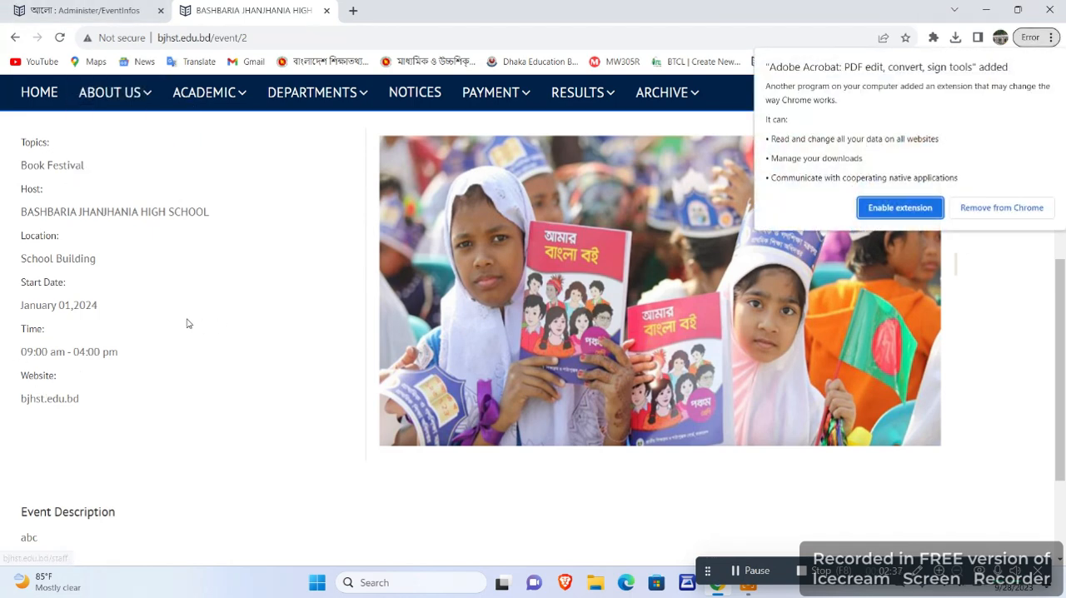
pyautogui.click(1014, 272)
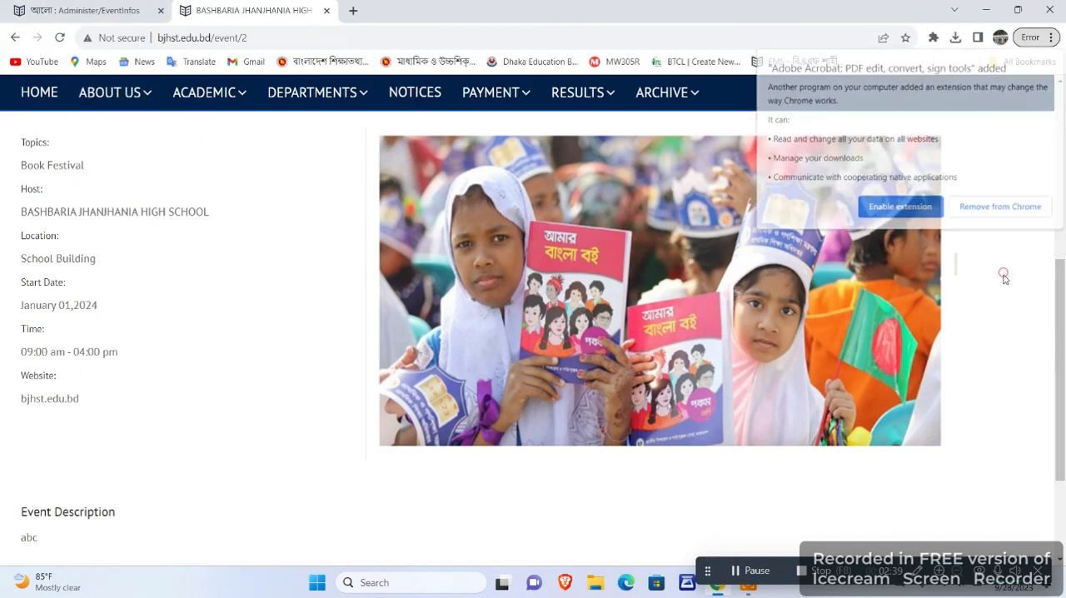
# Switch to the admin site and look over the event list.
pyautogui.click(15, 7)
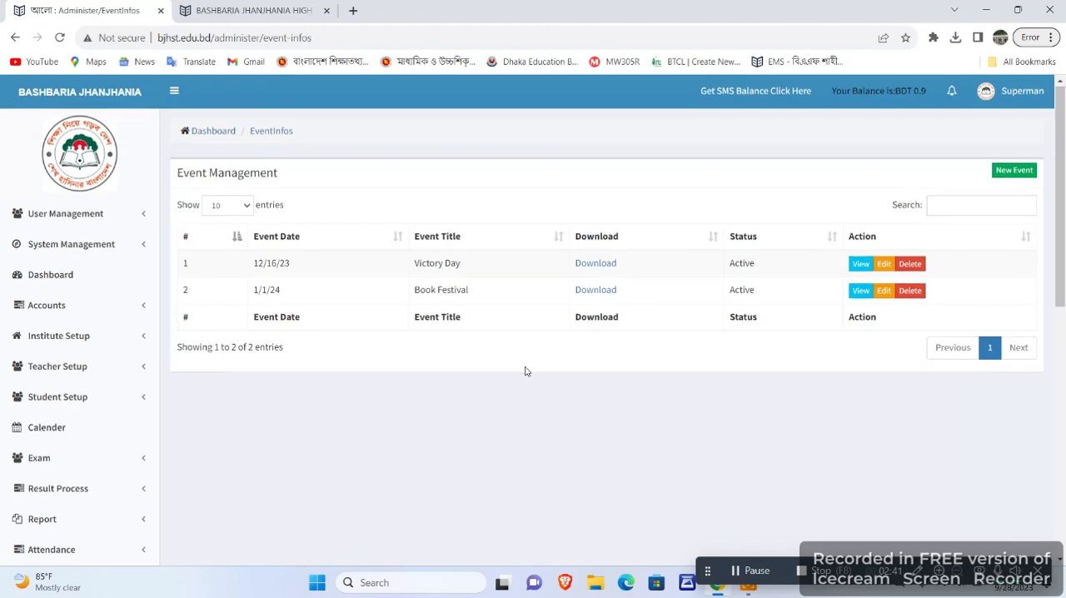
pyautogui.scroll(-3, 525, 369)
pyautogui.scroll(3, 506, 374)
# Return to the public site, open its home page and look over the slider, About Our School, principal and notice sections.
pyautogui.click(203, 8)
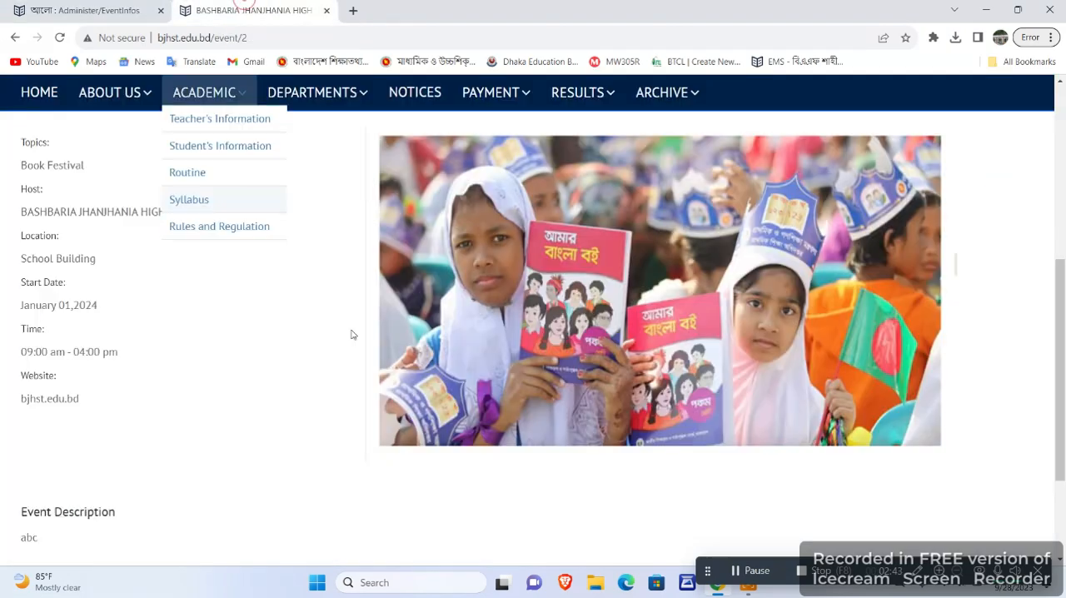
pyautogui.scroll(5, 509, 333)
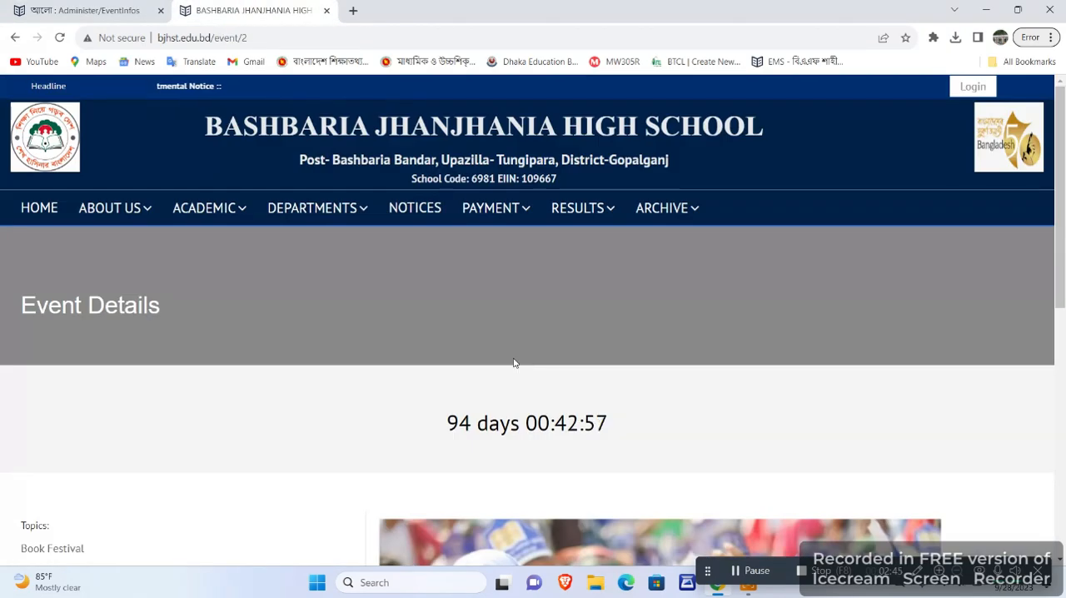
pyautogui.click(37, 213)
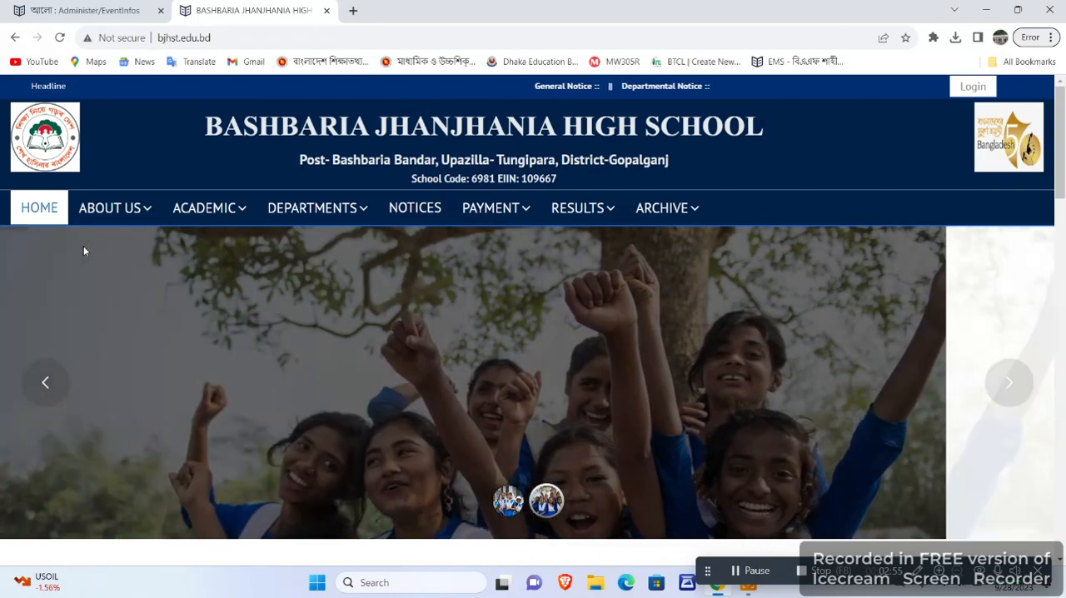
pyautogui.scroll(-2, 226, 244)
pyautogui.scroll(-3, 226, 244)
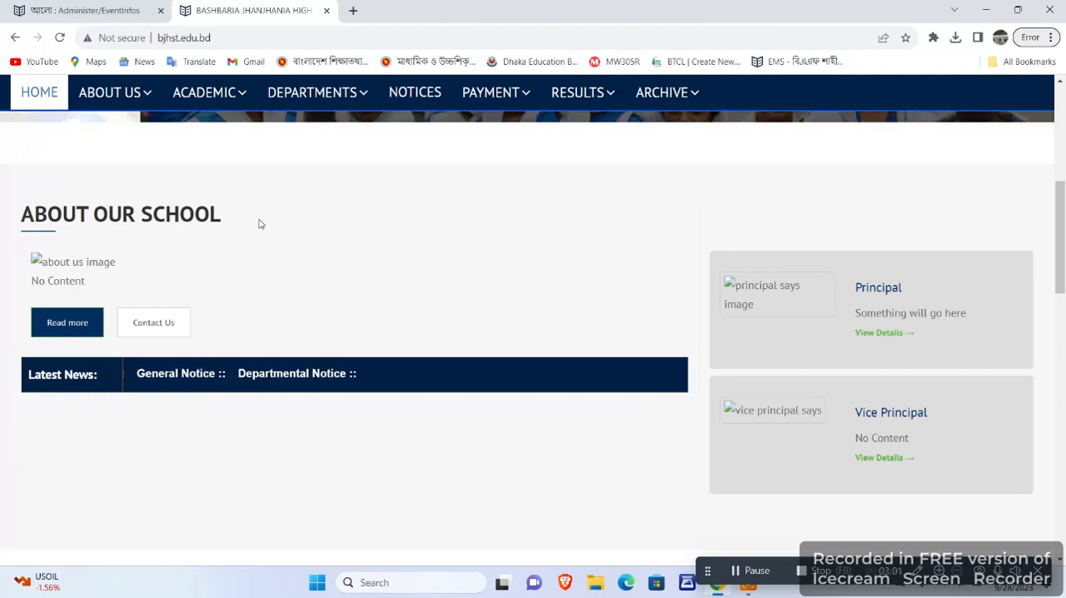
pyautogui.scroll(-1, 878, 289)
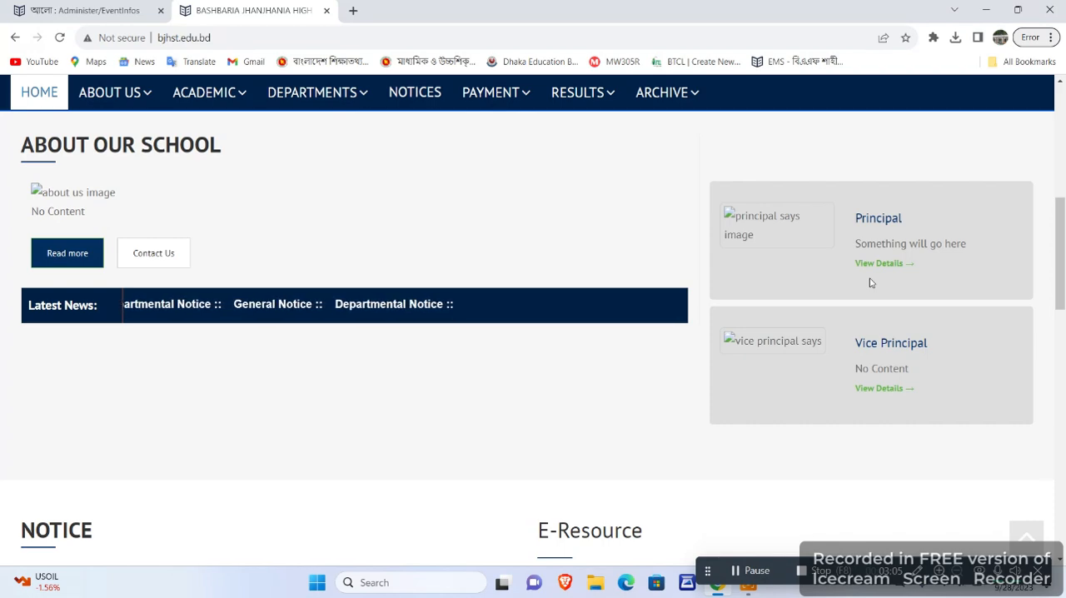
pyautogui.scroll(-2, 833, 289)
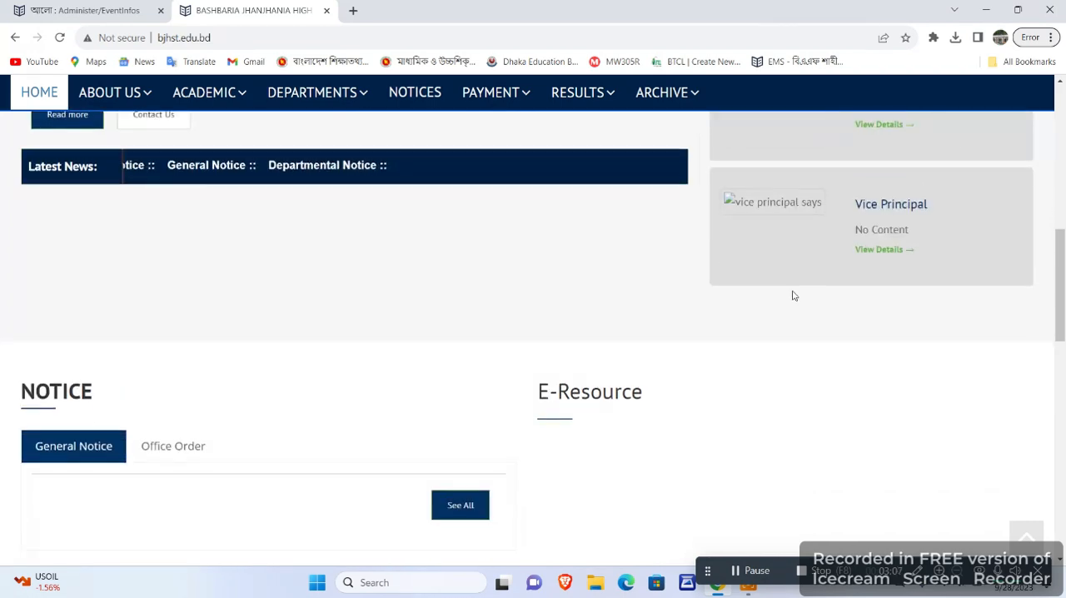
pyautogui.scroll(7, 791, 295)
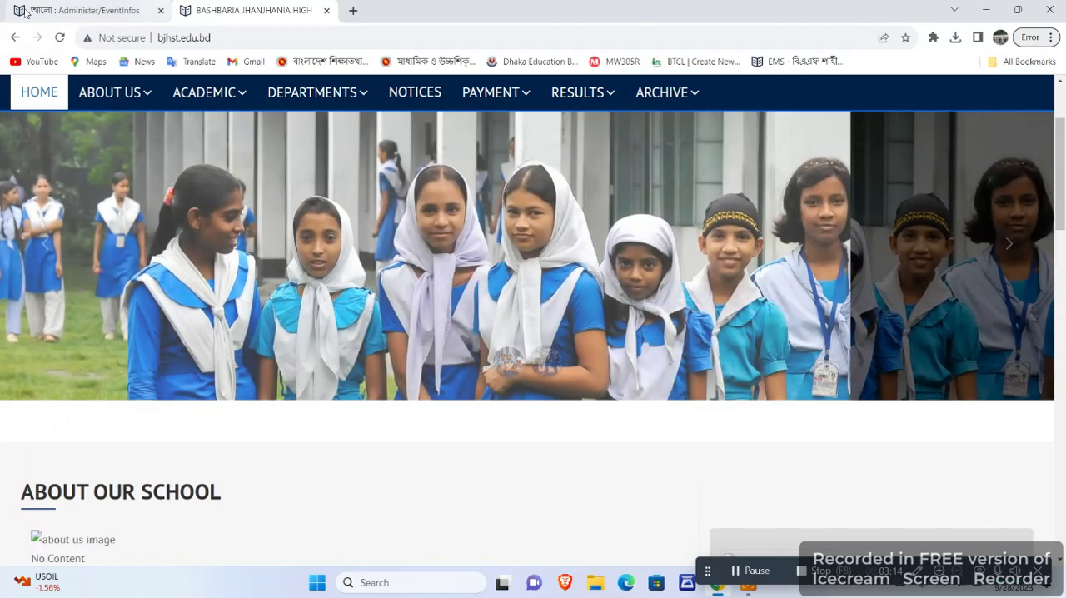
# Switch to the admin site and look through the Web Manager options, from Why choose us to Video Category.
pyautogui.click(25, 10)
pyautogui.scroll(-2, 161, 357)
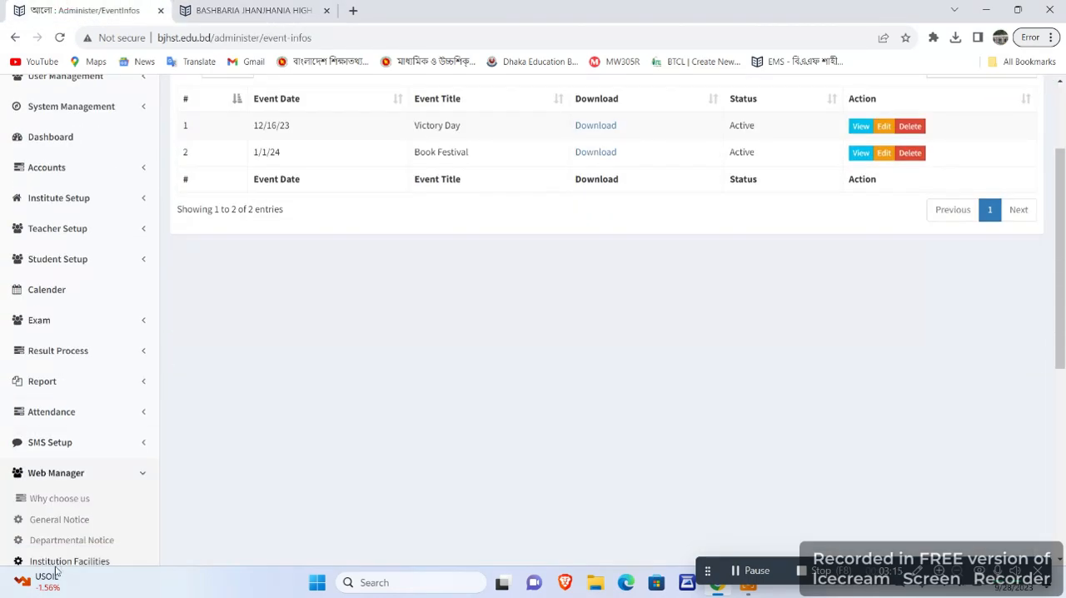
pyautogui.scroll(-2, 58, 499)
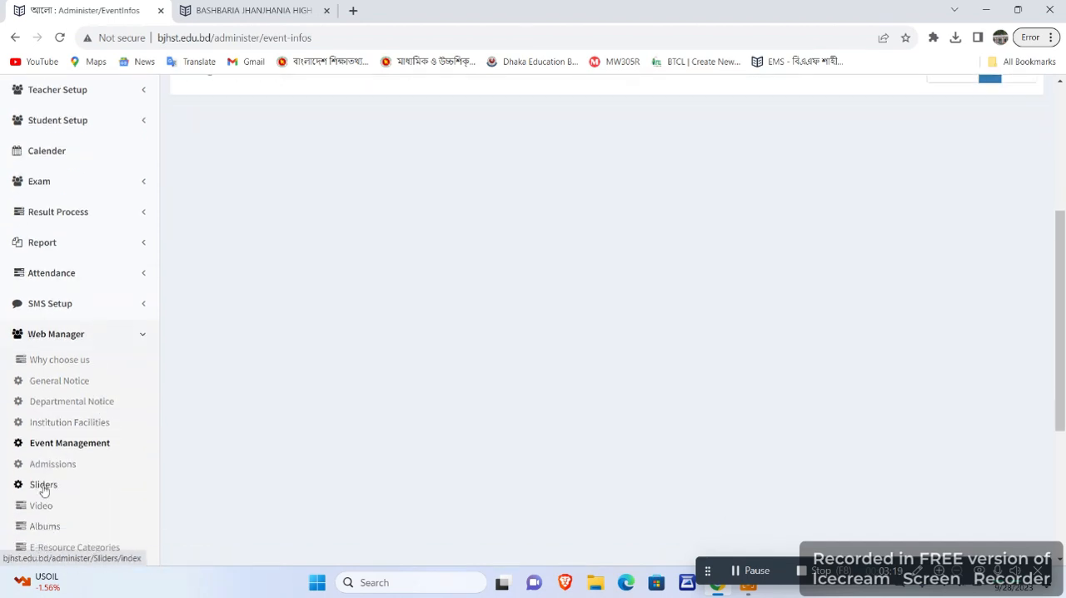
pyautogui.scroll(-2, 245, 445)
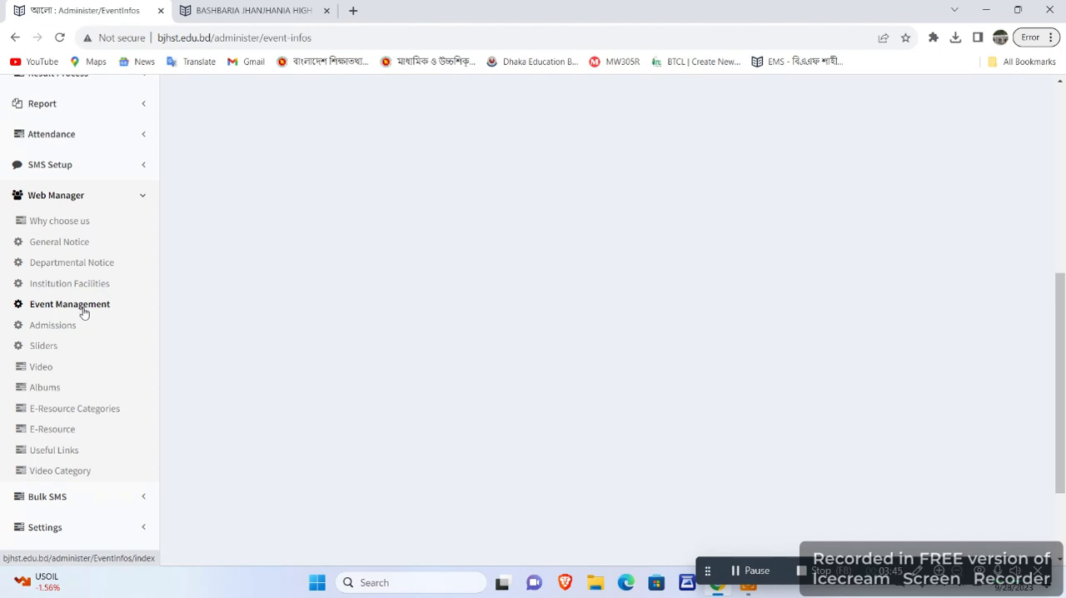
# Return to the public school site, reload its home page and look over the sections down to News & Events and Recent Video.
pyautogui.click(250, 10)
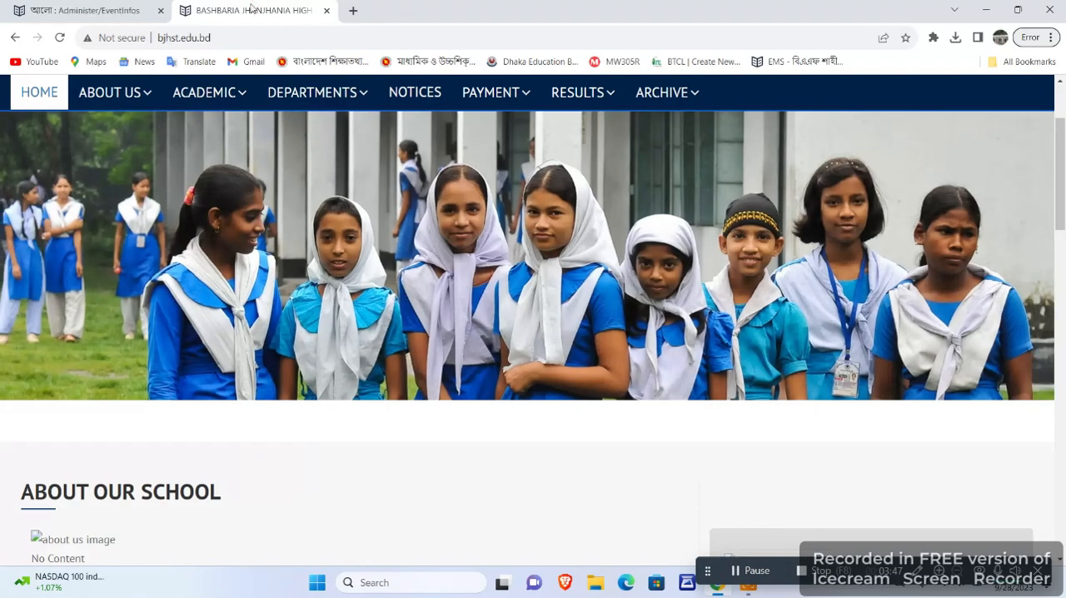
pyautogui.scroll(-1, 656, 405)
pyautogui.scroll(3, 656, 405)
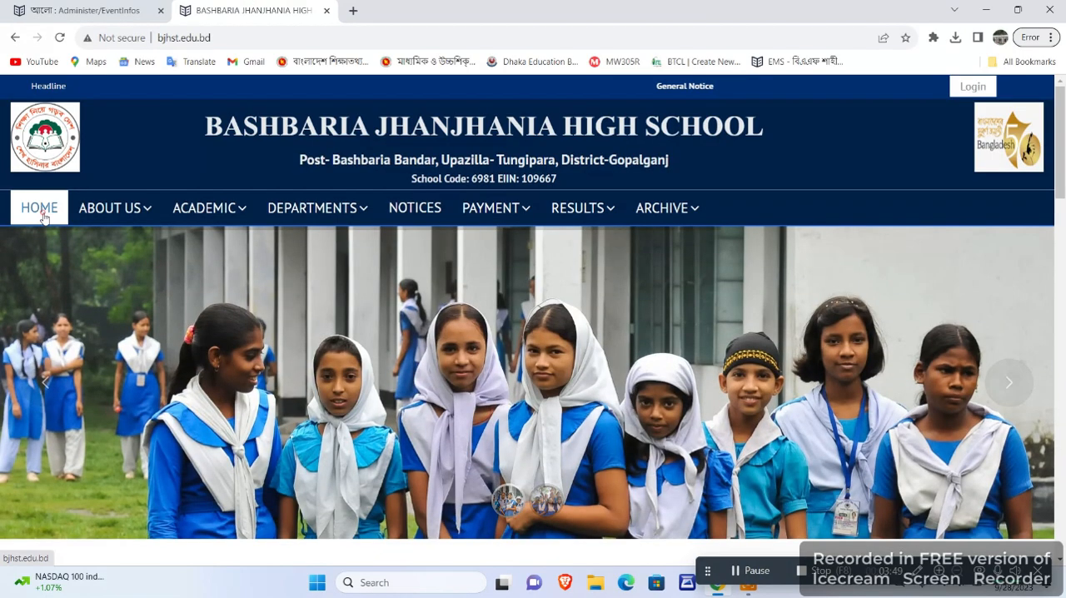
pyautogui.click(42, 212)
pyautogui.scroll(-15, 442, 326)
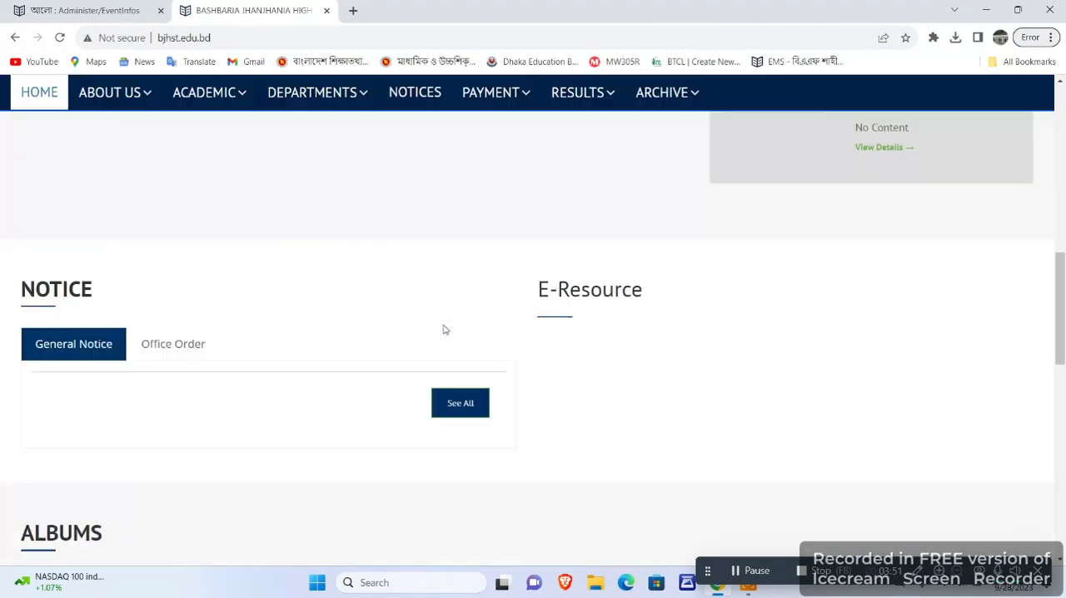
pyautogui.scroll(-3, 448, 333)
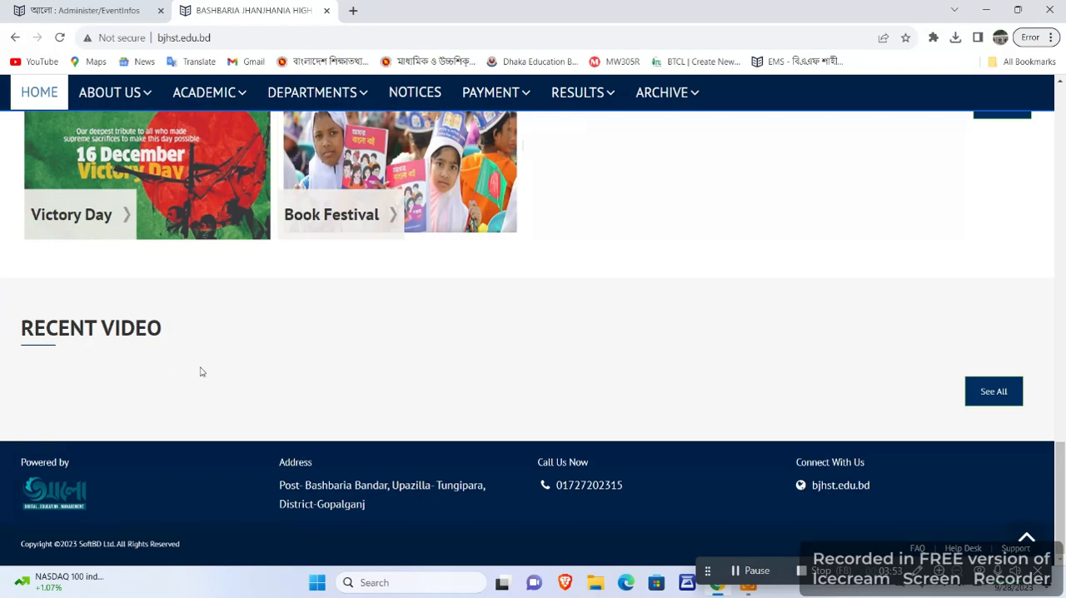
pyautogui.scroll(5, 200, 372)
pyautogui.scroll(-4, 249, 379)
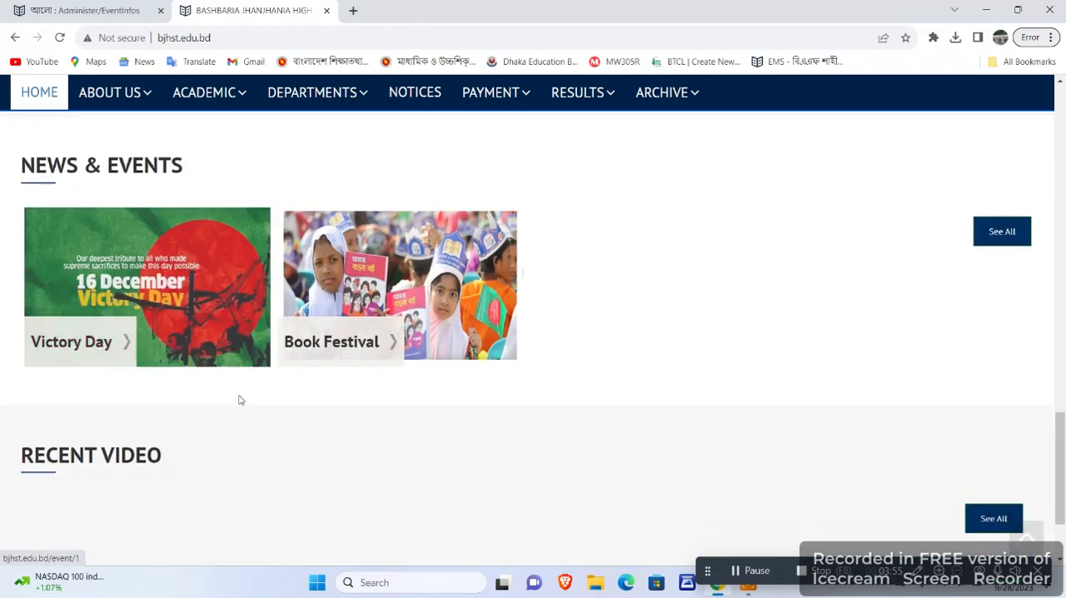
pyautogui.scroll(10, 274, 408)
pyautogui.scroll(-4, 311, 414)
pyautogui.scroll(5, 312, 414)
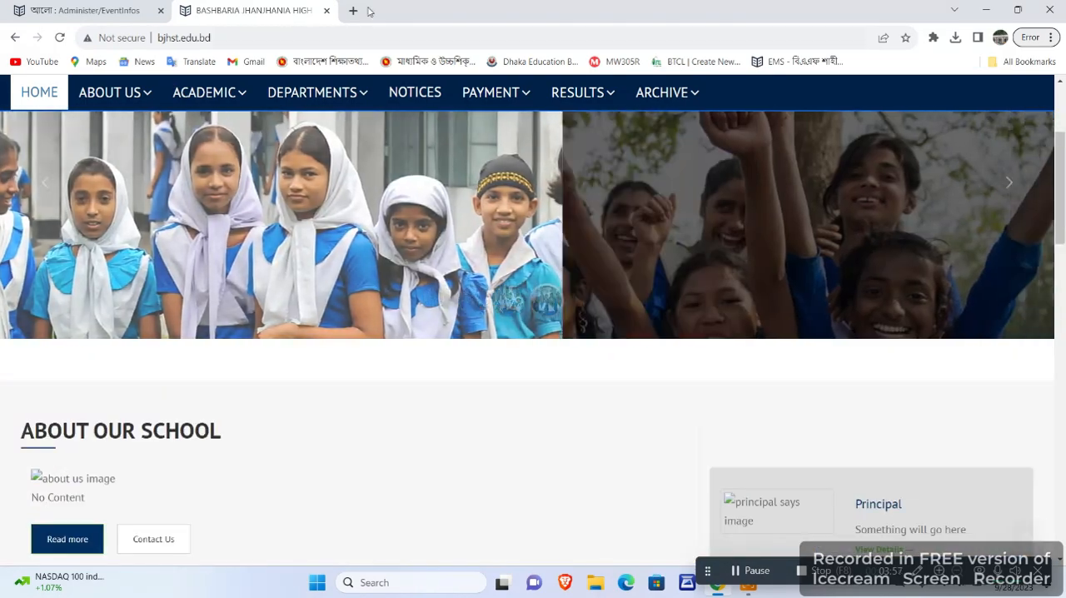
# Open the Begum Fatema Secondary Girls School website, bfghs.edu.bd, in a new browser tab.
pyautogui.click(353, 10)
pyautogui.write('bfg')
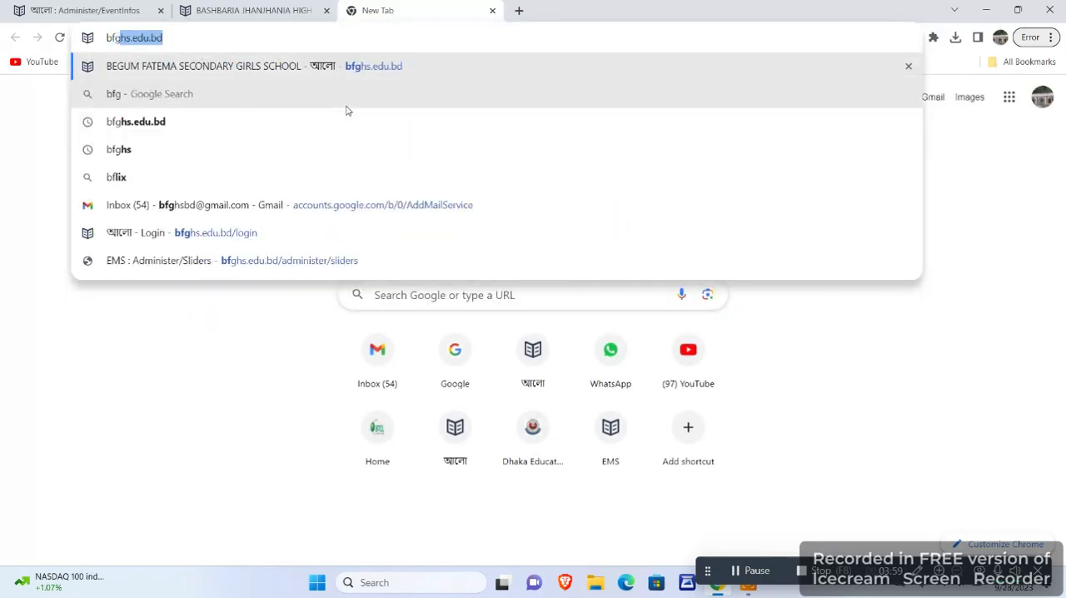
pyautogui.press('Return')
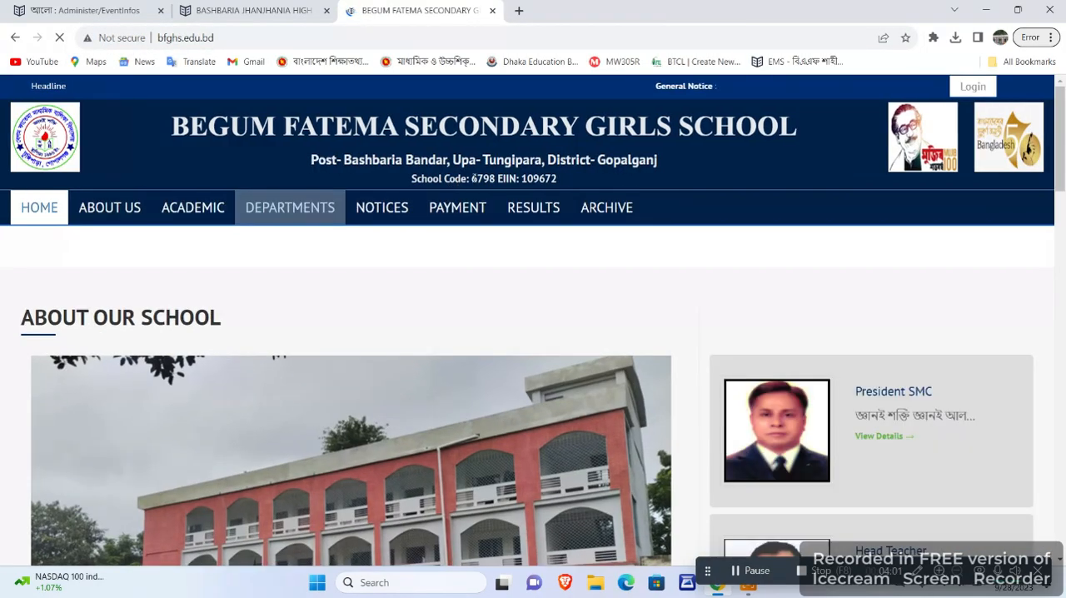
# Find the Recent Video section on the girls' school home page, play the Meena Theme Song 2022 video briefly and pause it.
pyautogui.scroll(-10, 452, 242)
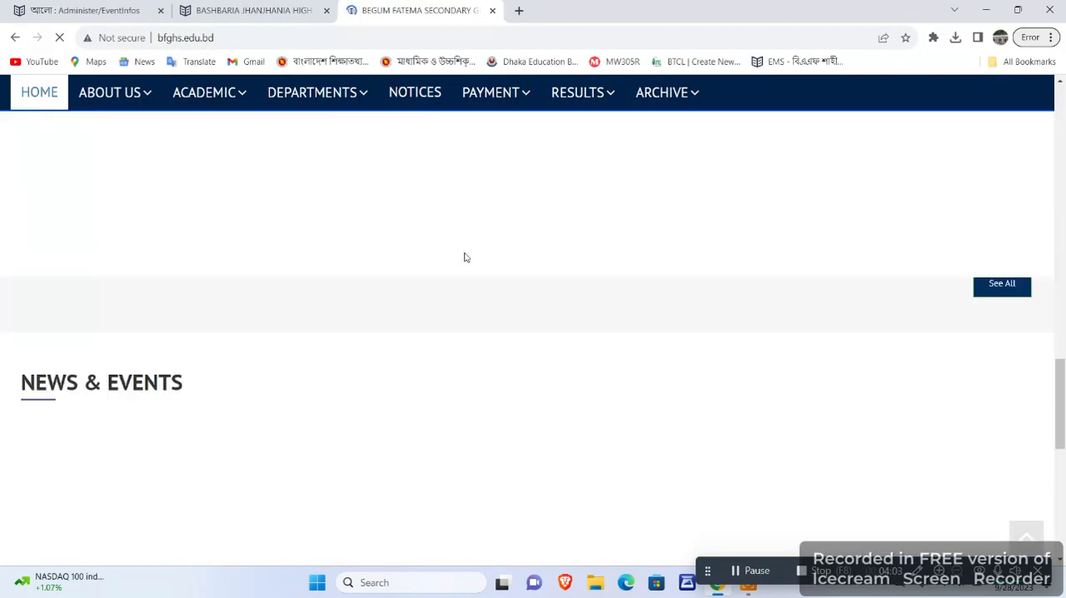
pyautogui.scroll(-6, 464, 251)
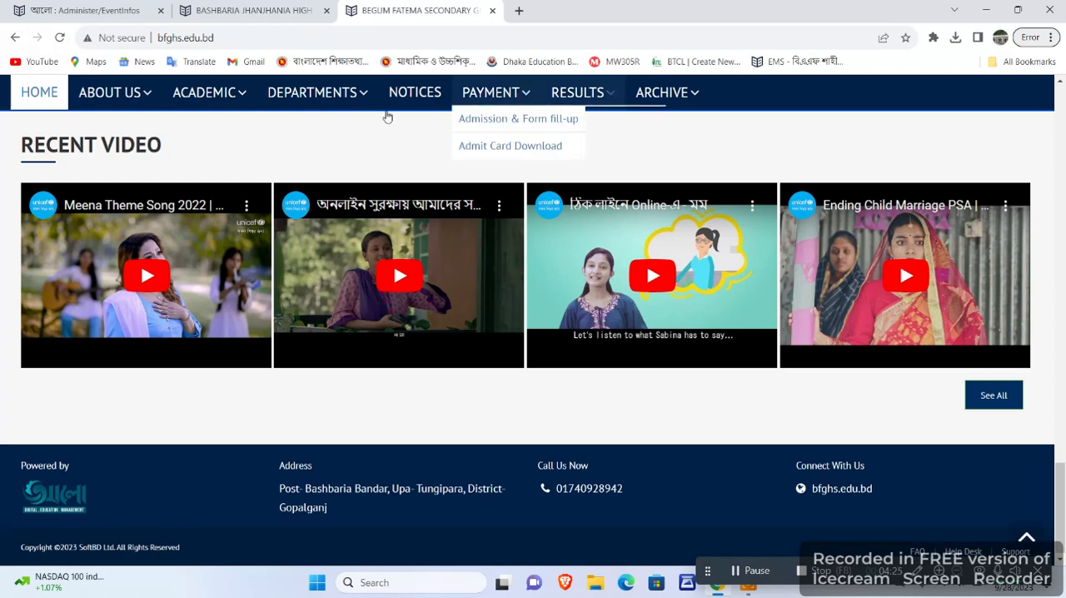
pyautogui.click(145, 282)
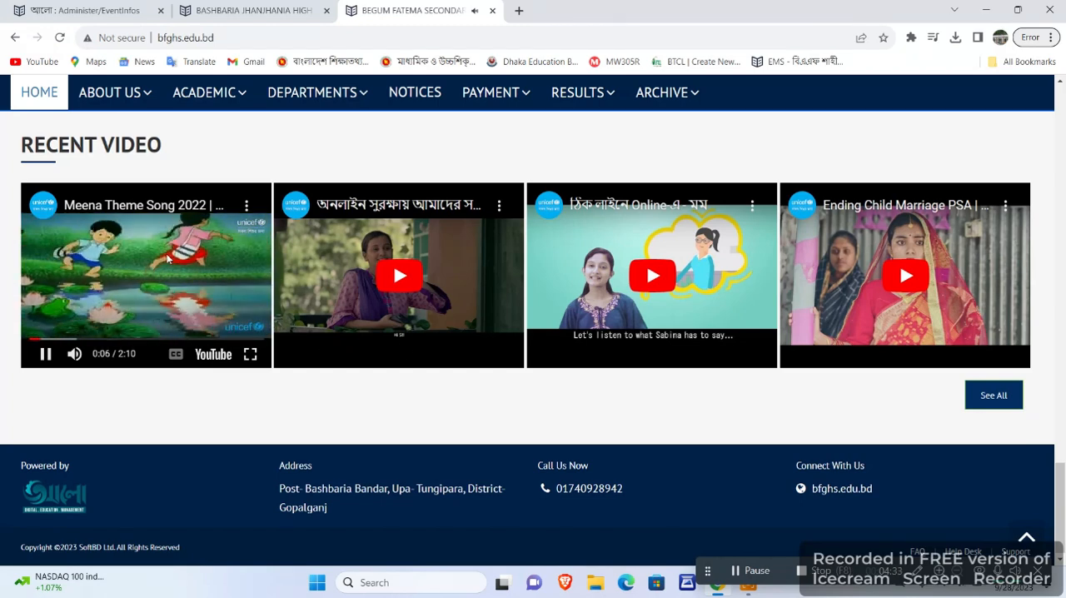
pyautogui.click(44, 354)
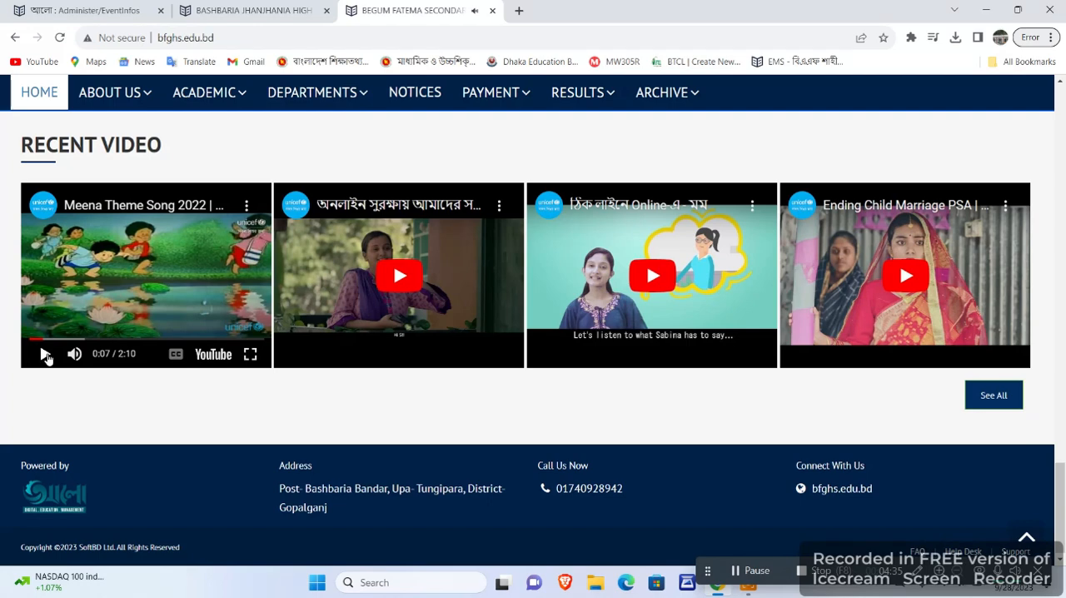